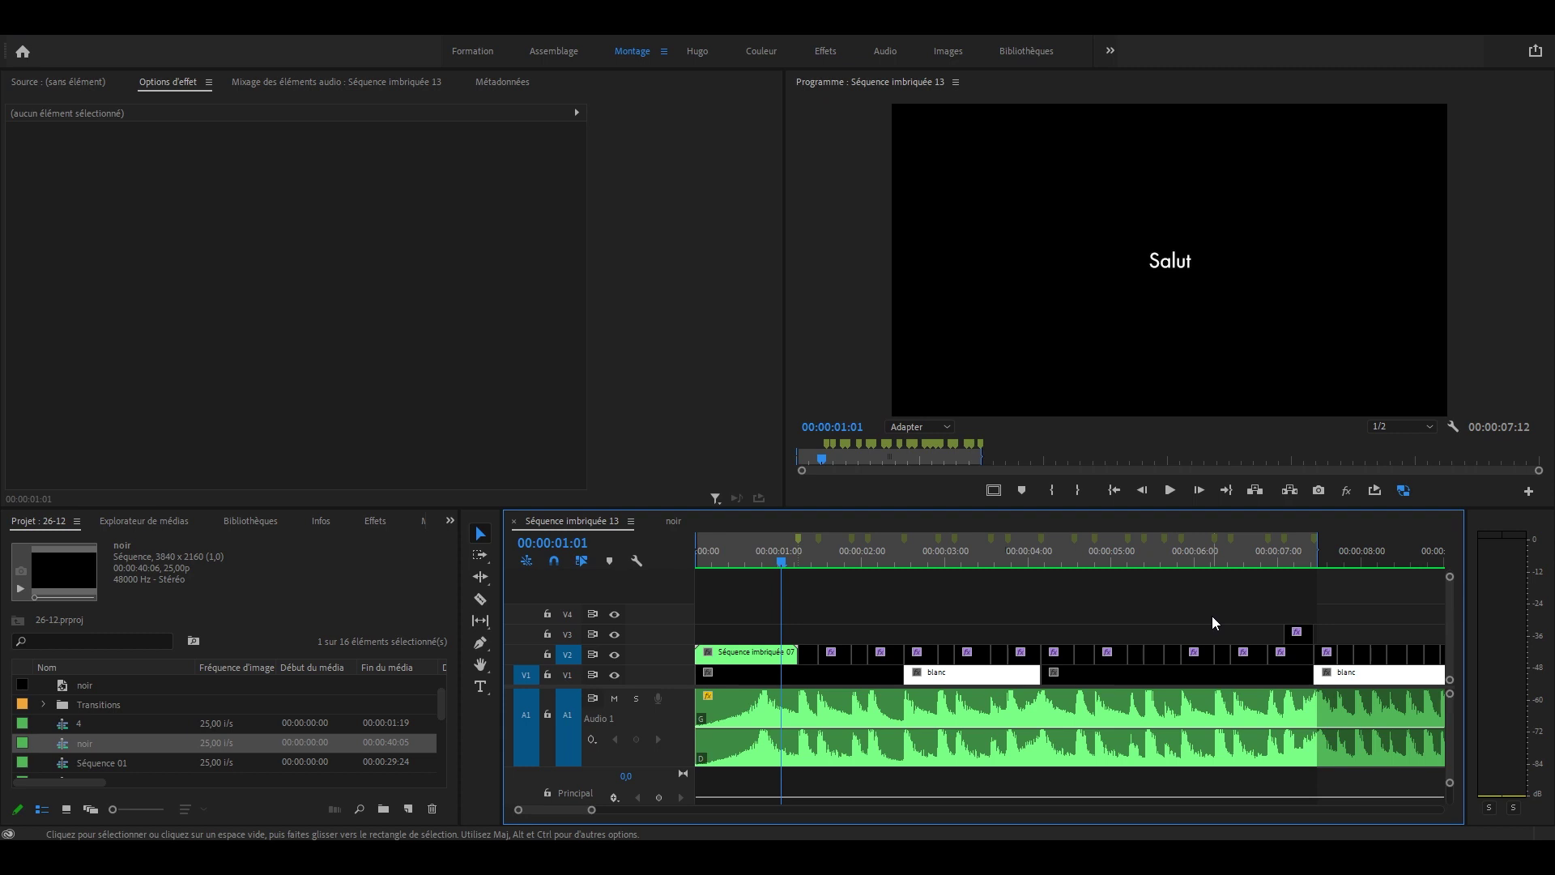
Examine how the opening title clips after the nested intro line up with the markers and the audio peaks.
key(backslash)
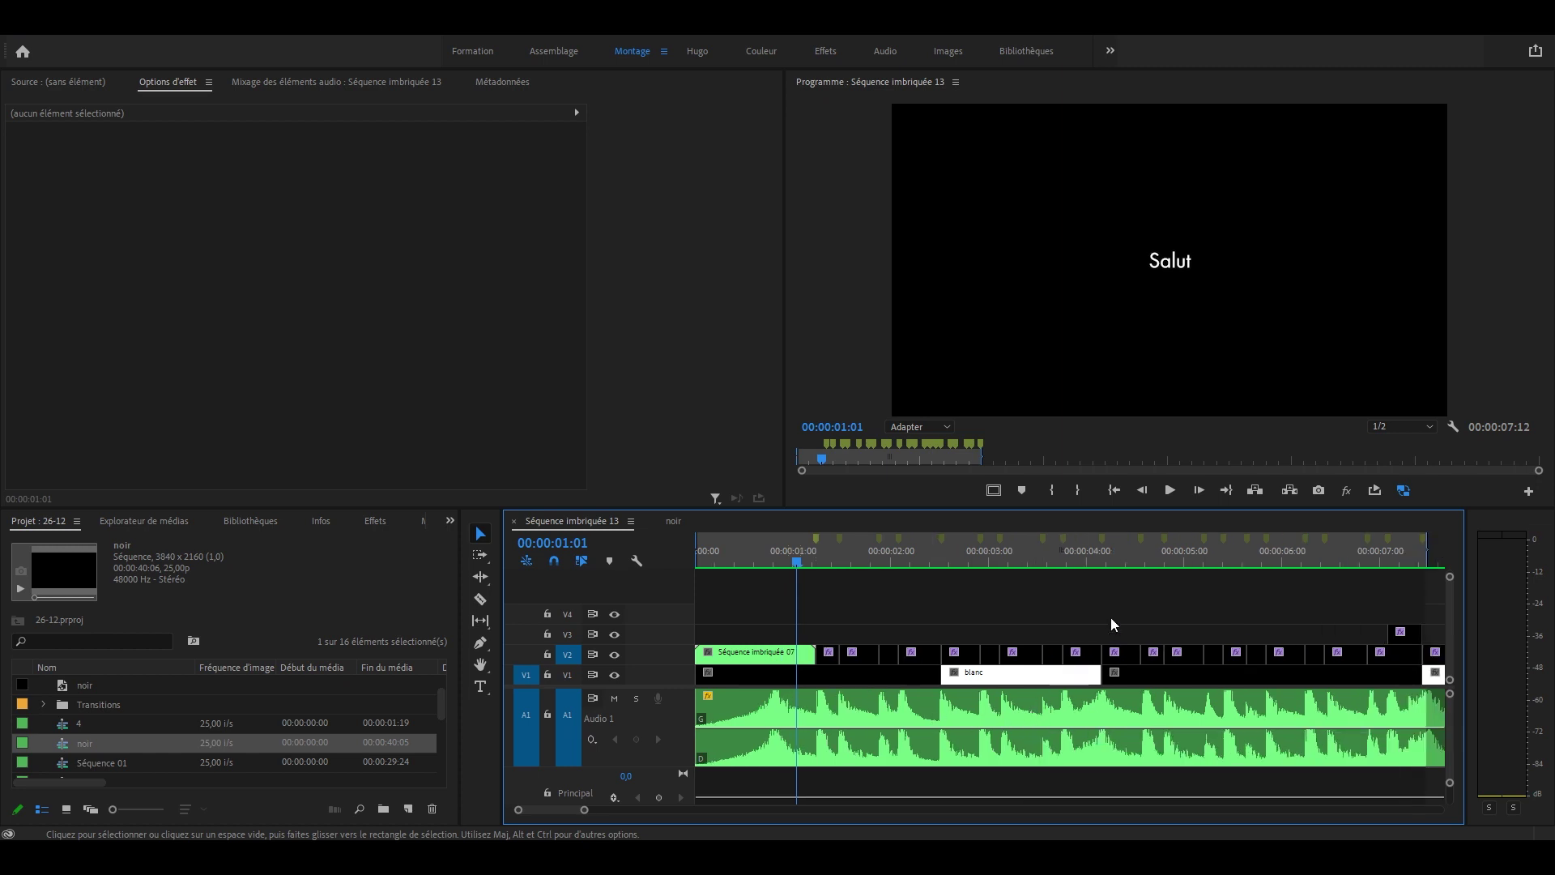
key(Up)
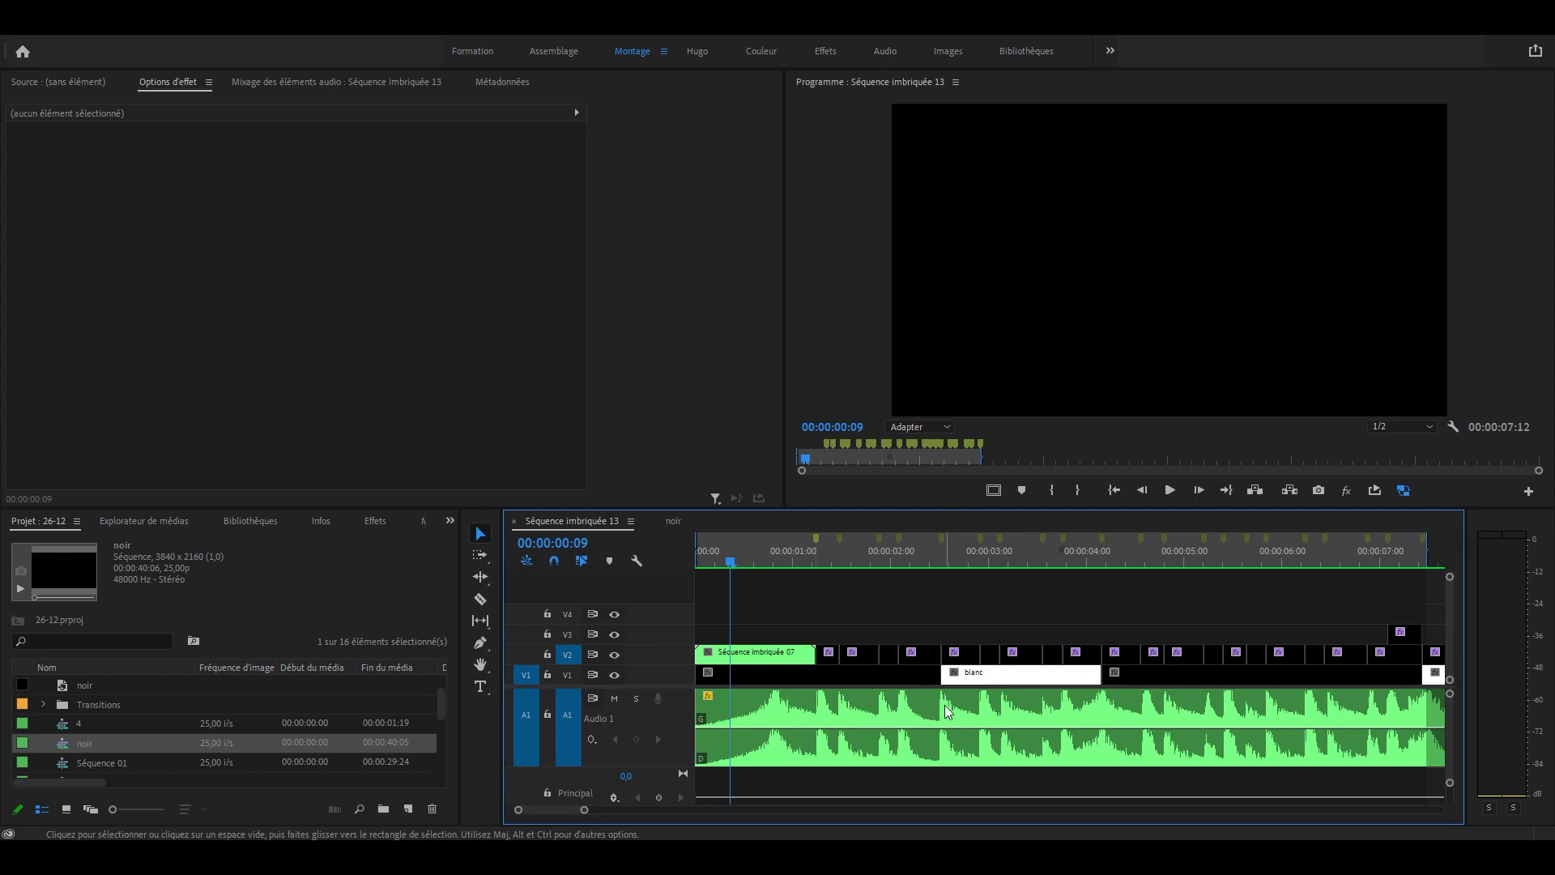
key(Down)
key(equal)
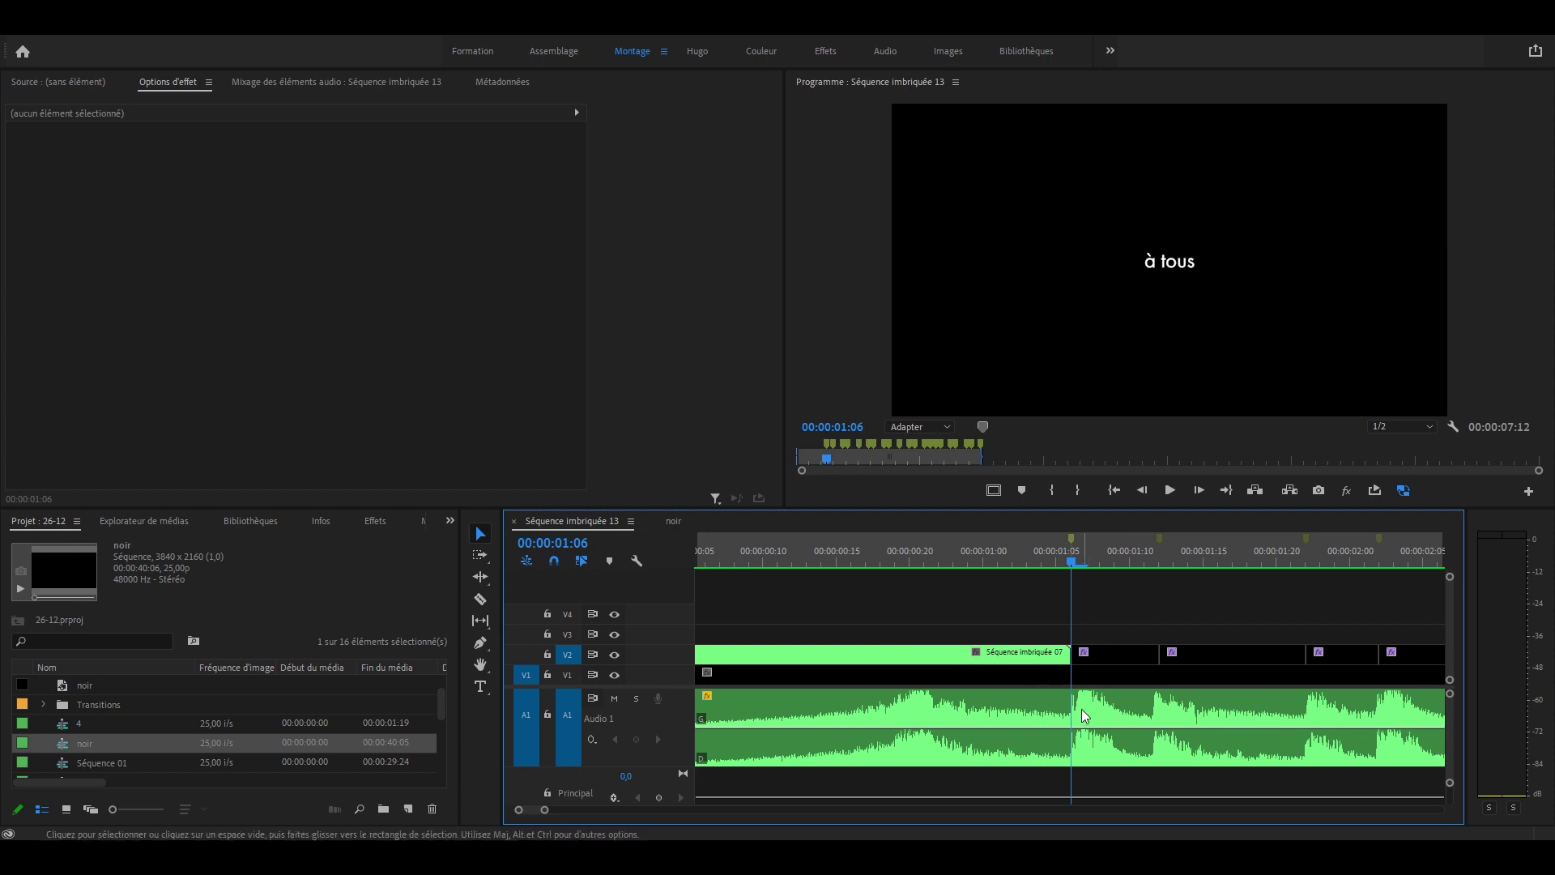
key(Right)
key(Right)
key(Right)
key(Right)
key(Right)
key(Right)
key(minus)
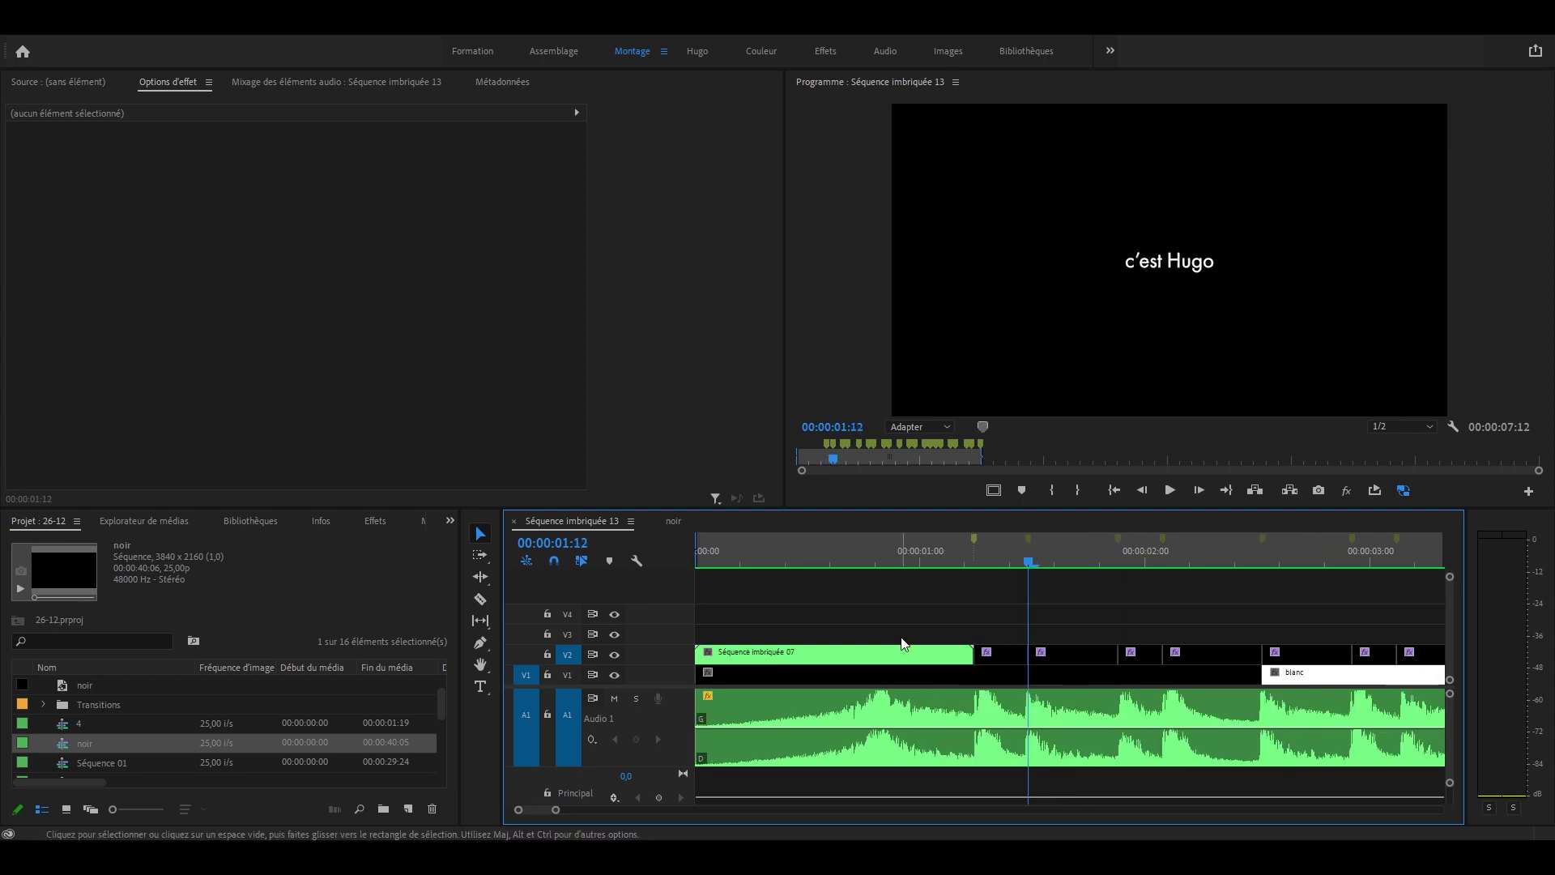
key(Left)
key(Left)
key(minus)
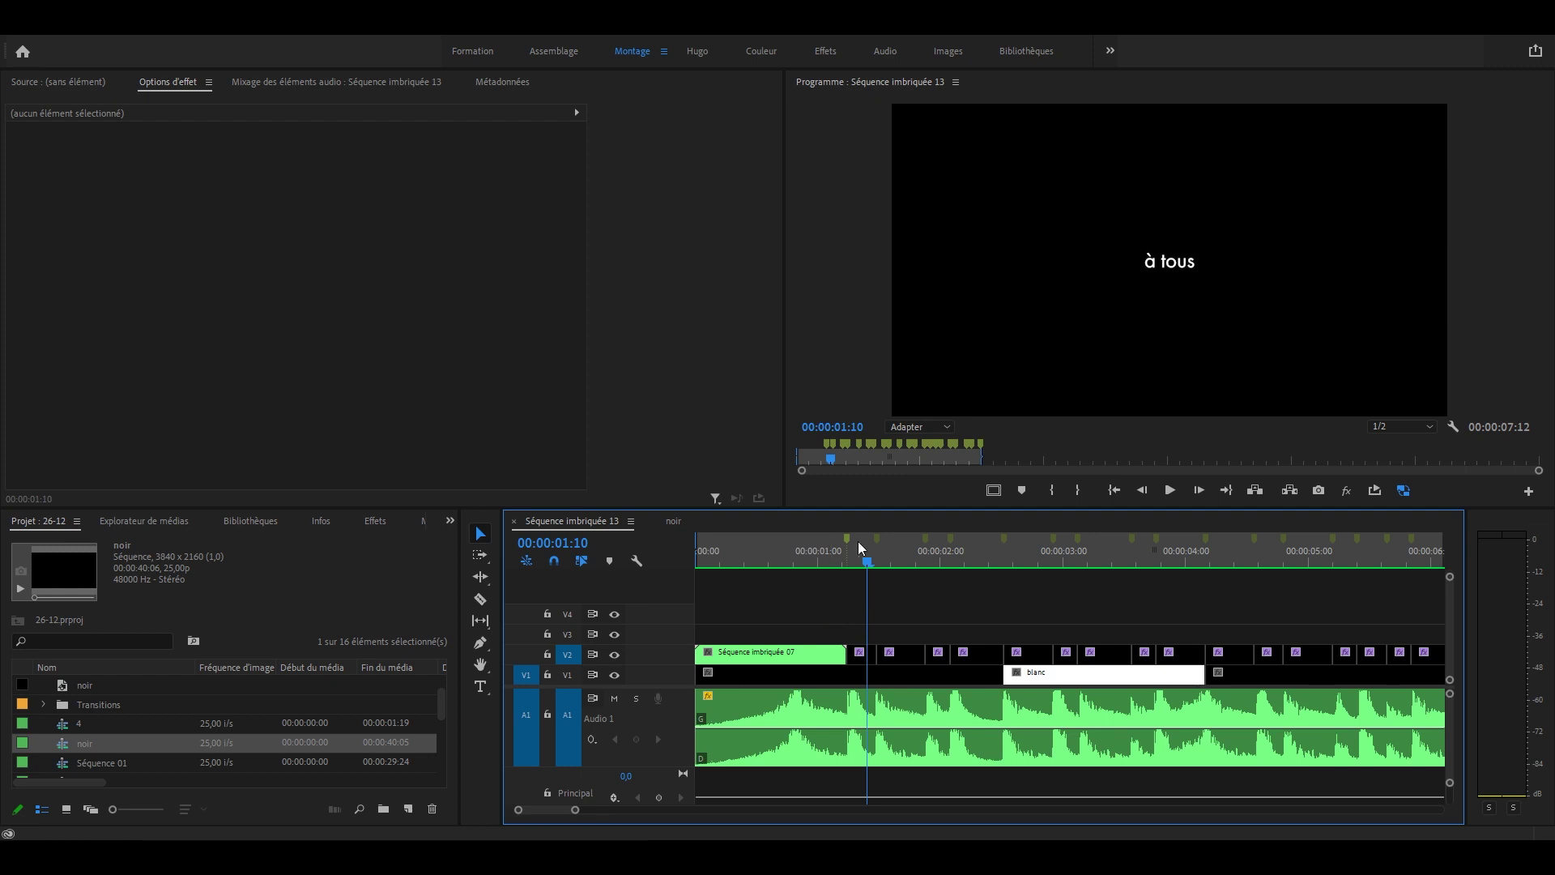
Play the sequence from the "Salut" title at 00:00:01:02 into the white "blanc" section.
key(Left)
key(Left)
key(Left)
key(Left)
key(Left)
key(Left)
key(Left)
key(Left)
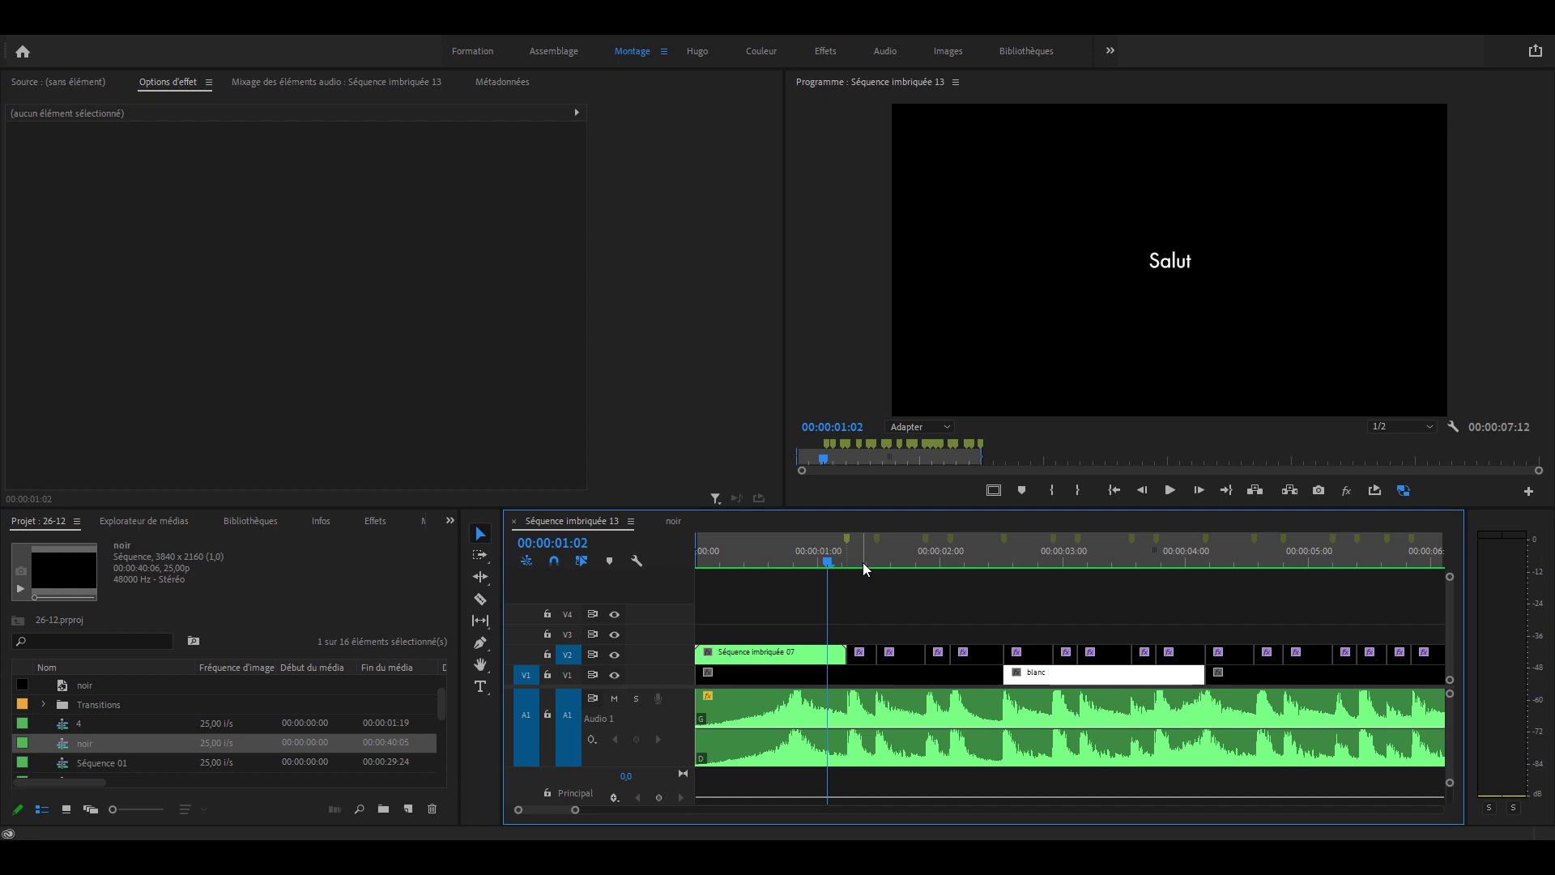
key(space)
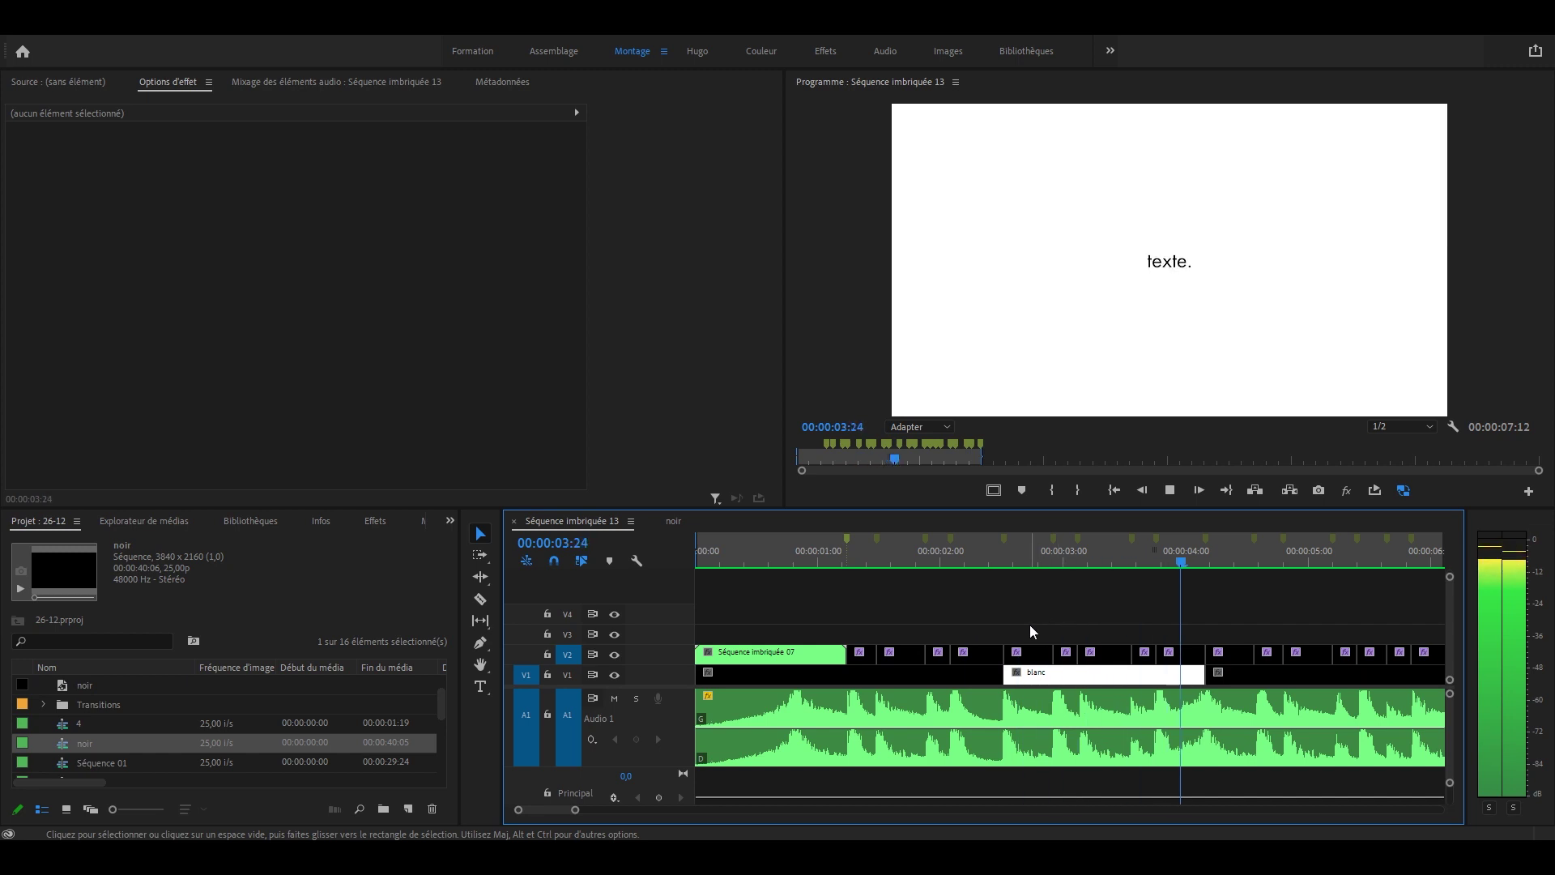
key(space)
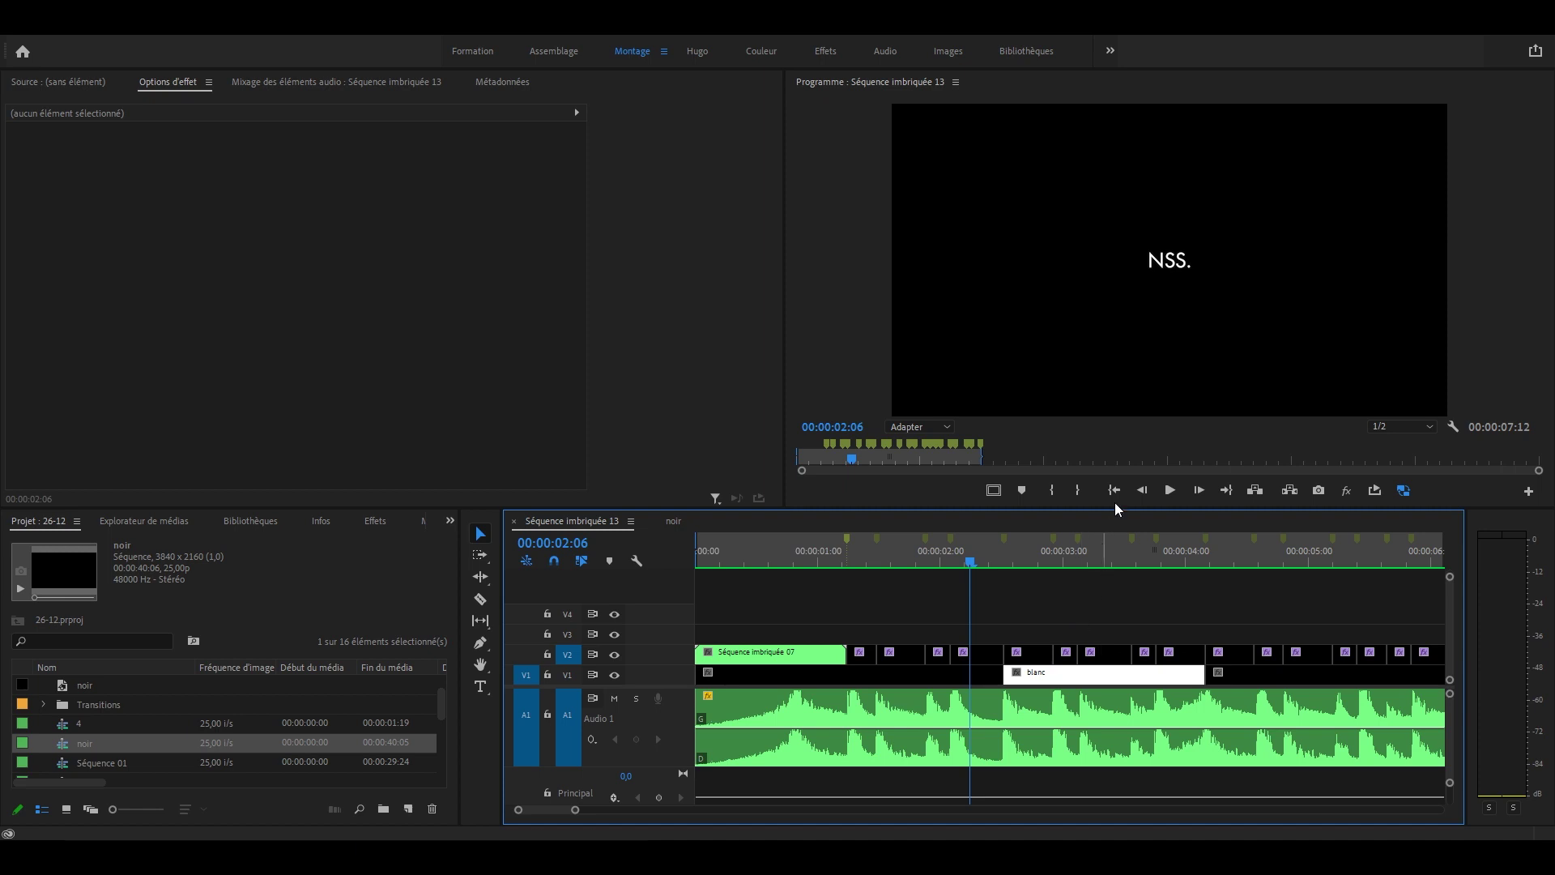
Try the Rig Shaded font in the Zero Shading Coarse style on the "NSS." title.
mouse_move(983, 554)
mouse_down()
mouse_move(1028, 564)
mouse_move(980, 562)
mouse_up()
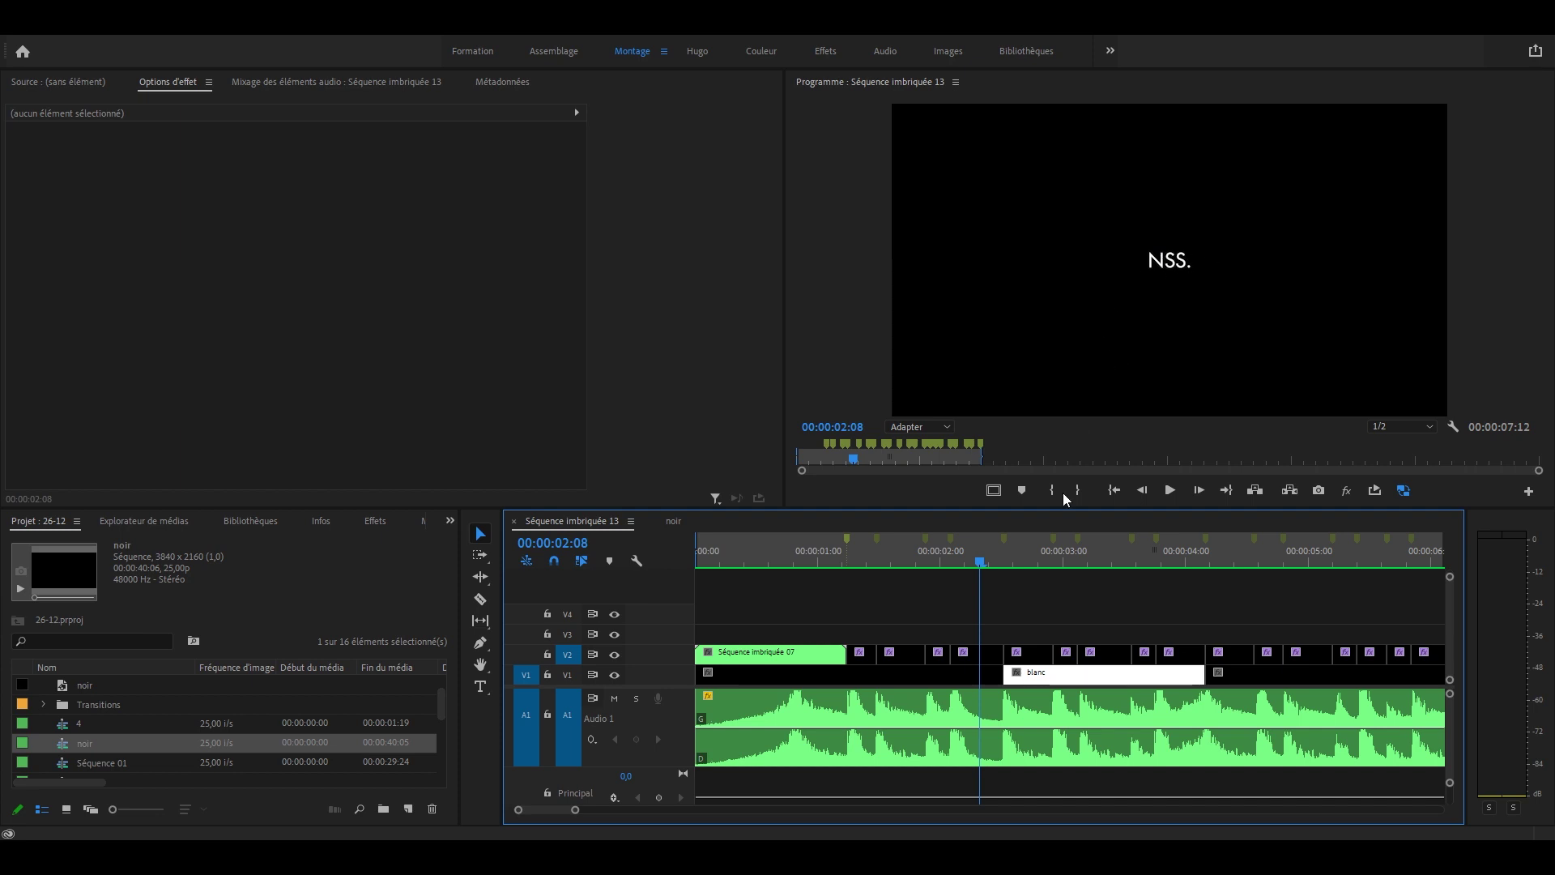
click(978, 652)
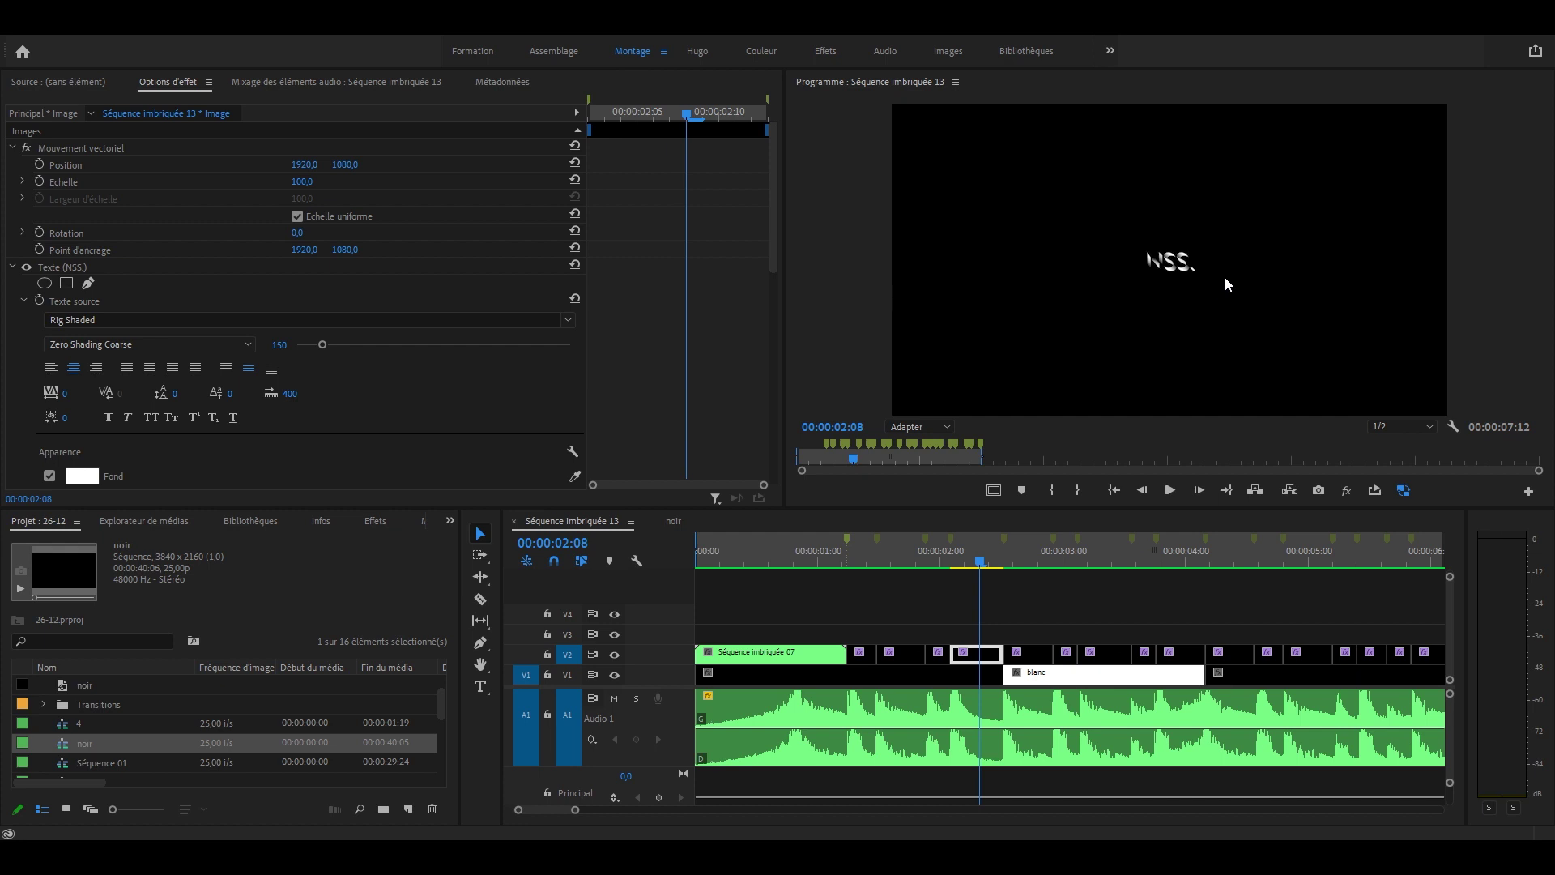
click(1192, 614)
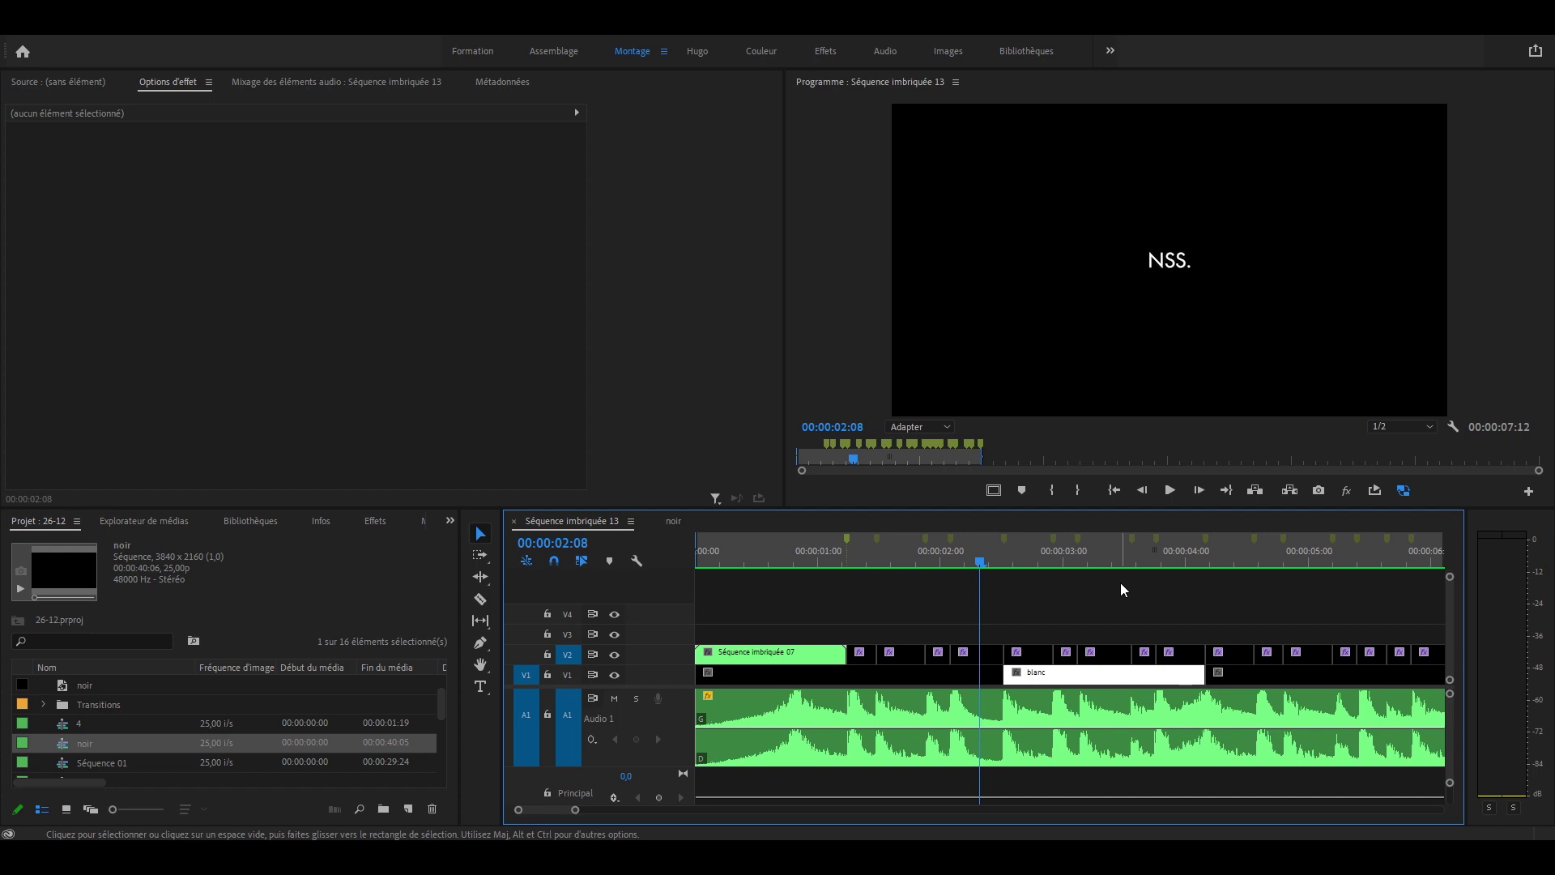
Scrub through the titles from the first white section to 00:00:05:11 in the following black section.
drag(974, 567, 1049, 566)
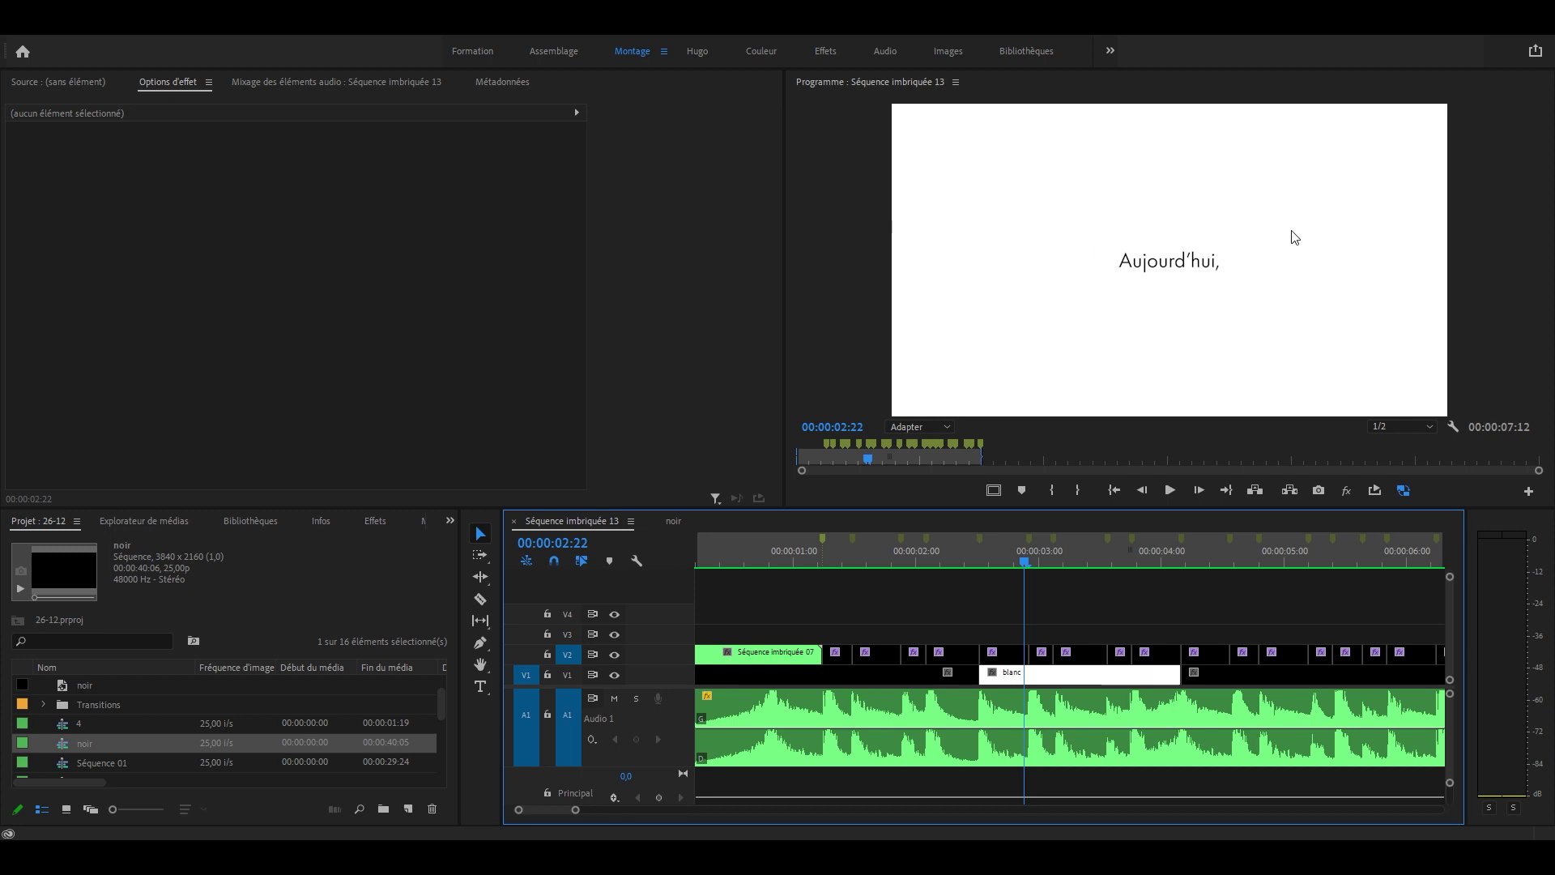
scroll(999, 566, down, 3)
drag(895, 559, 989, 605)
scroll(990, 605, up, 1)
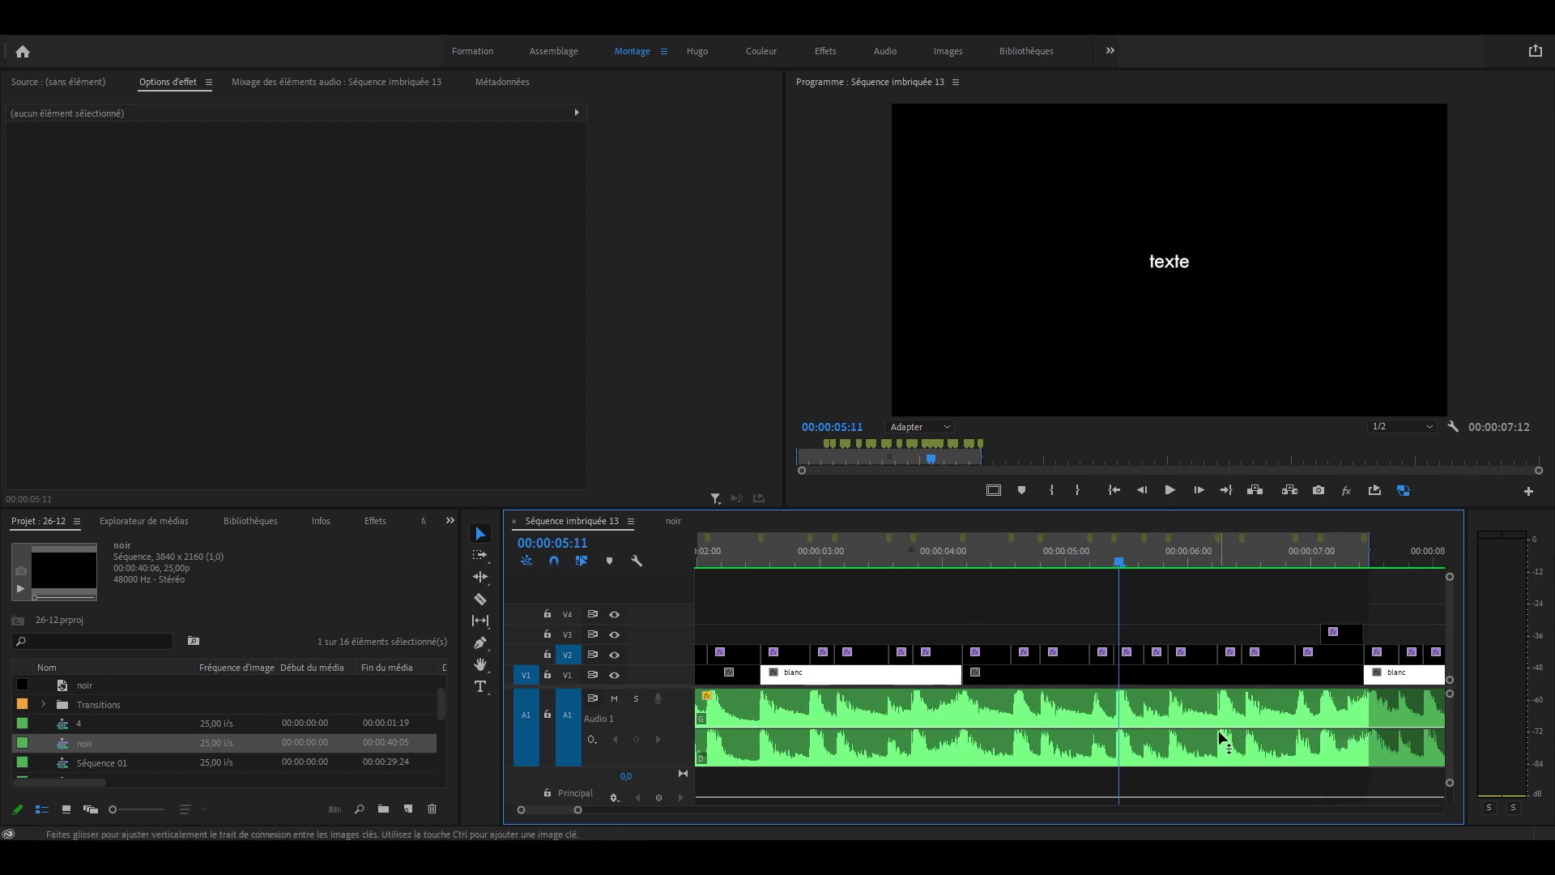
scroll(922, 654, up, 2)
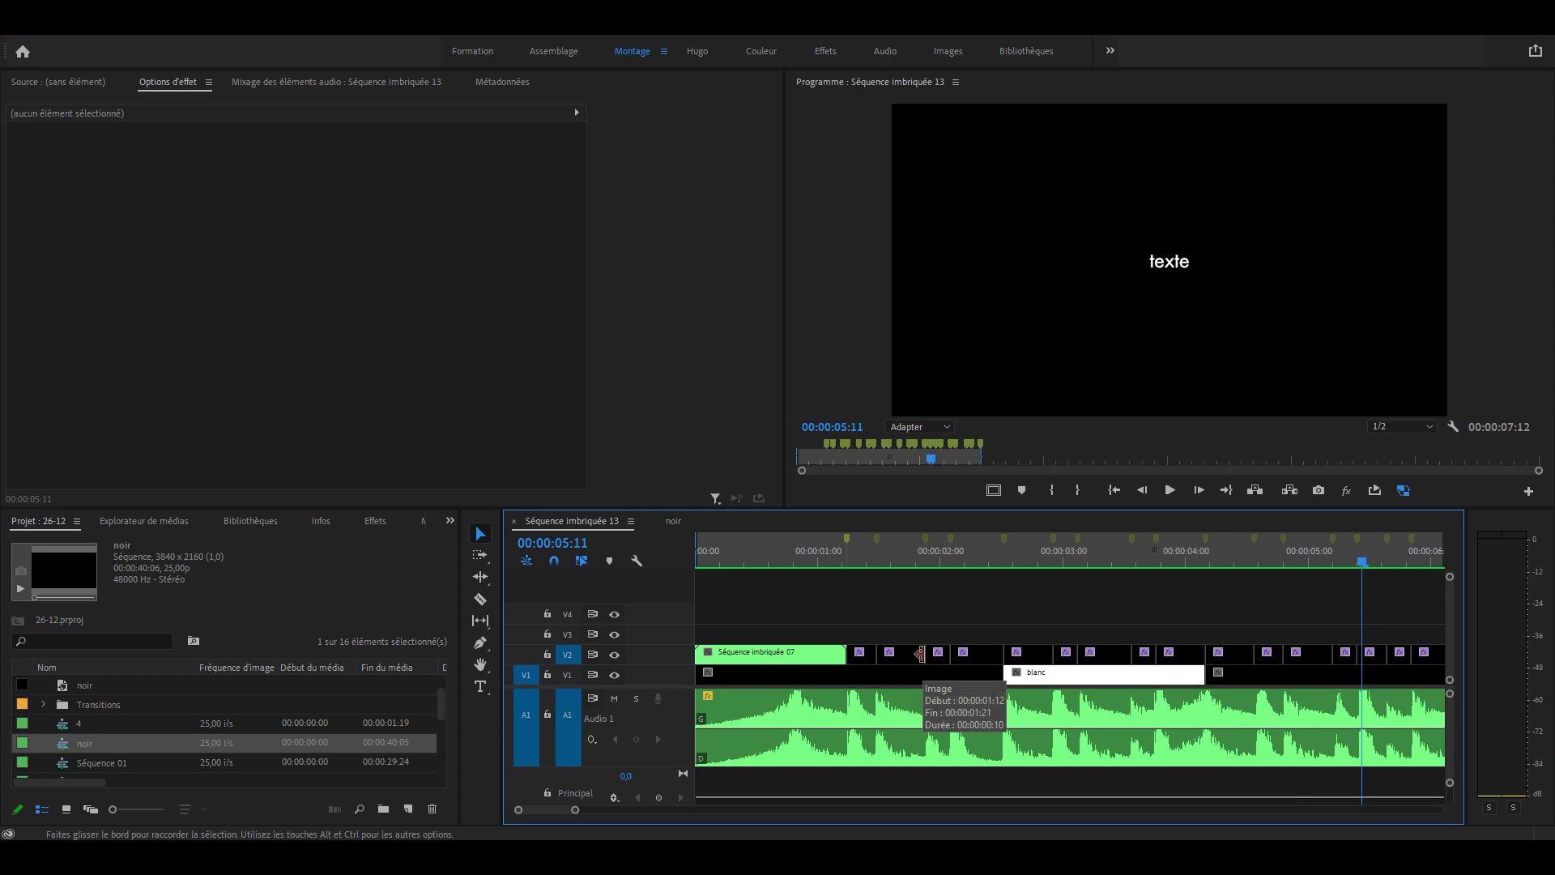
Play the whole title animation from the sequence start and stop on the "texte" title at 00:00:05:12.
key(minus)
key(minus)
key(Home)
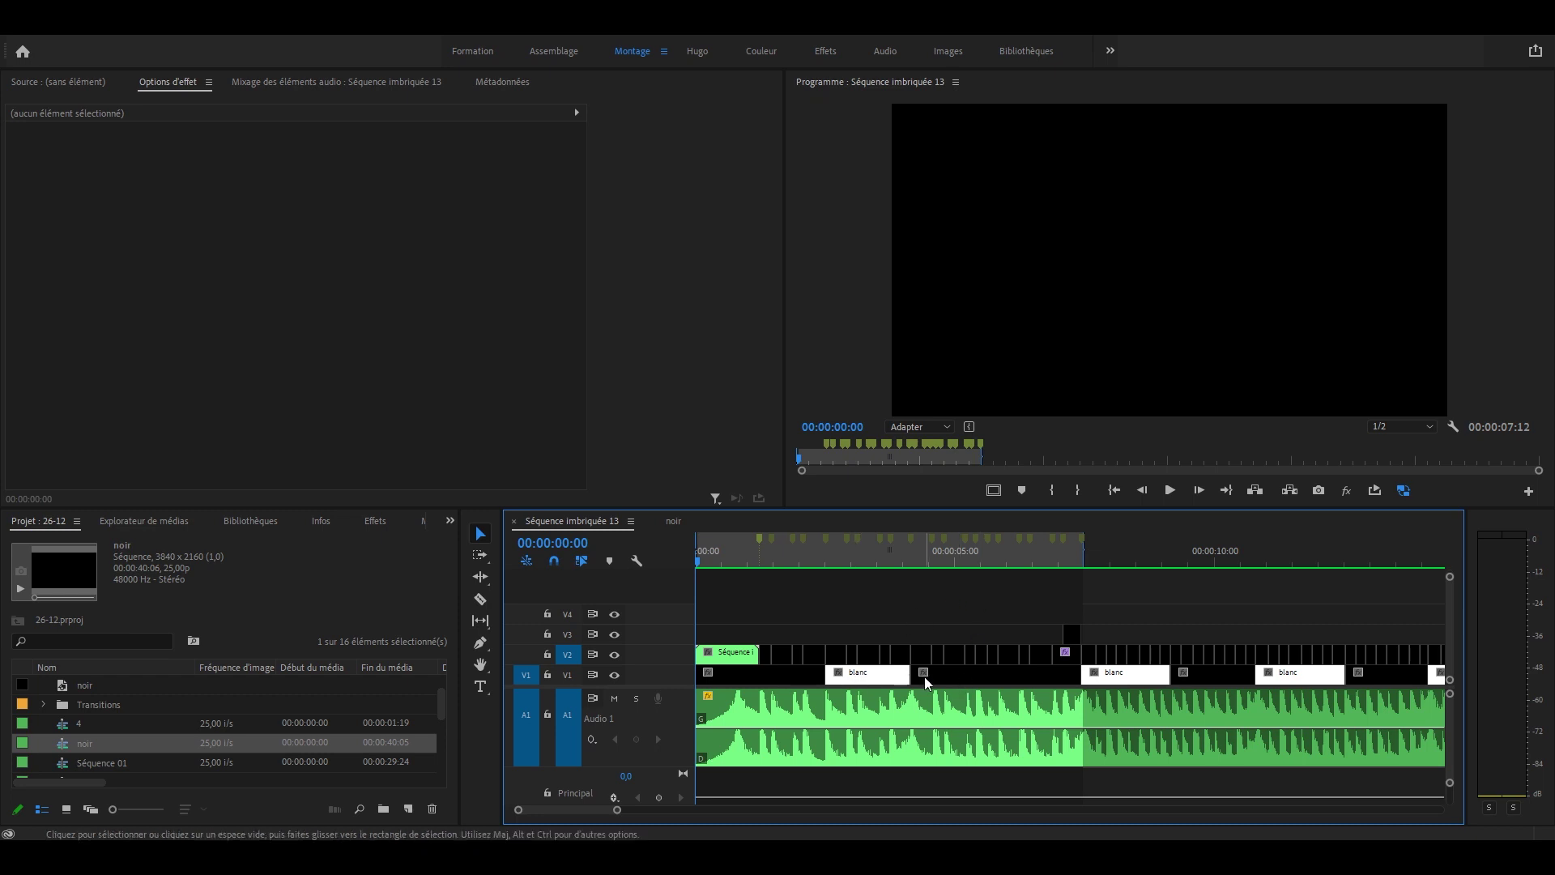
key(equal)
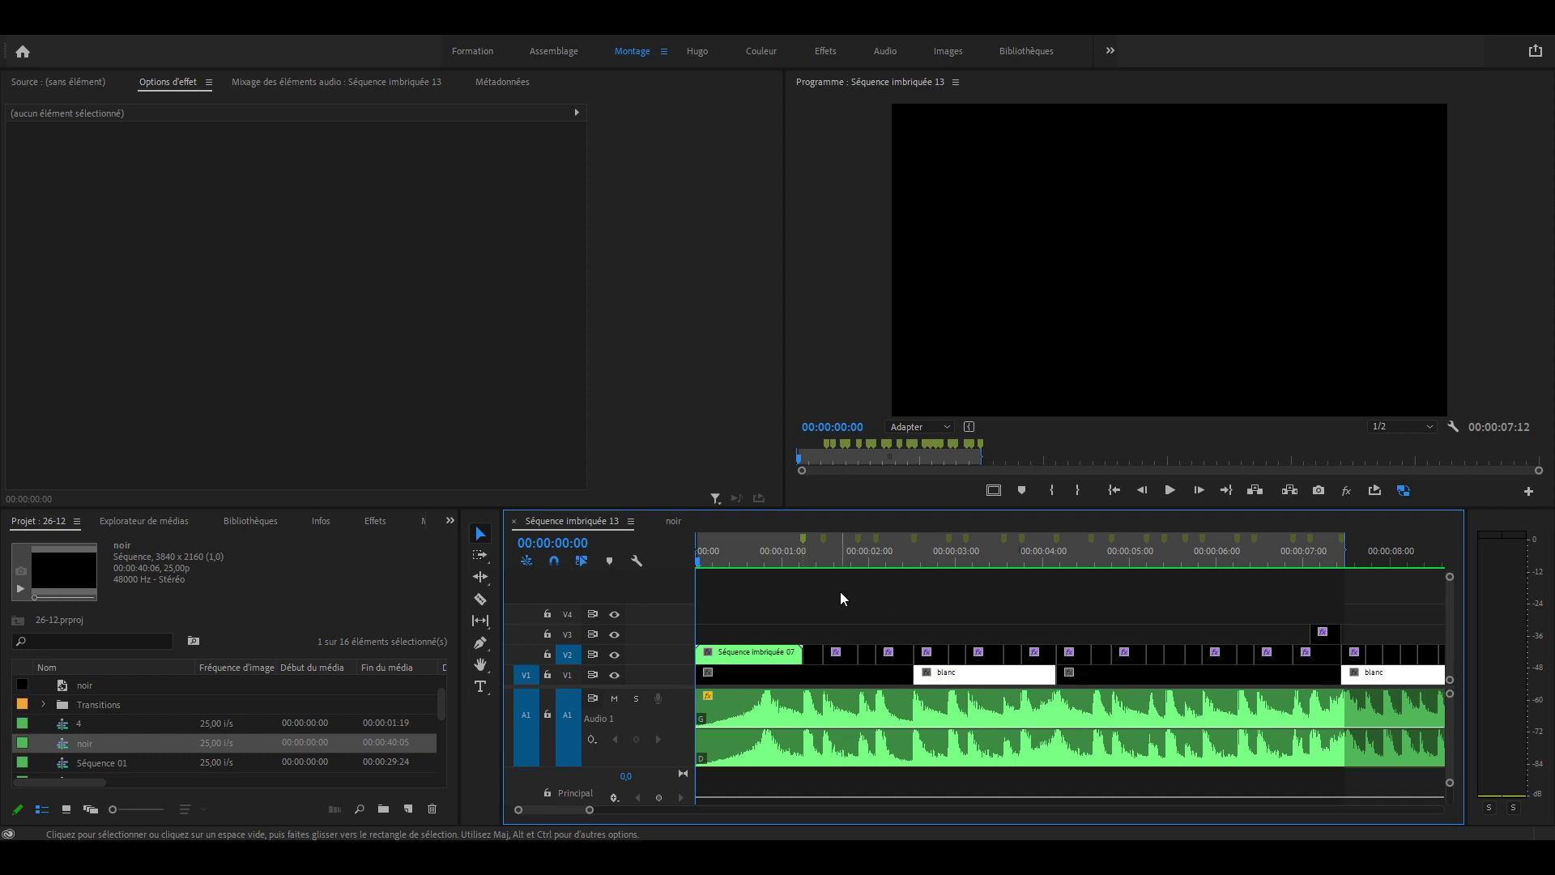
key(space)
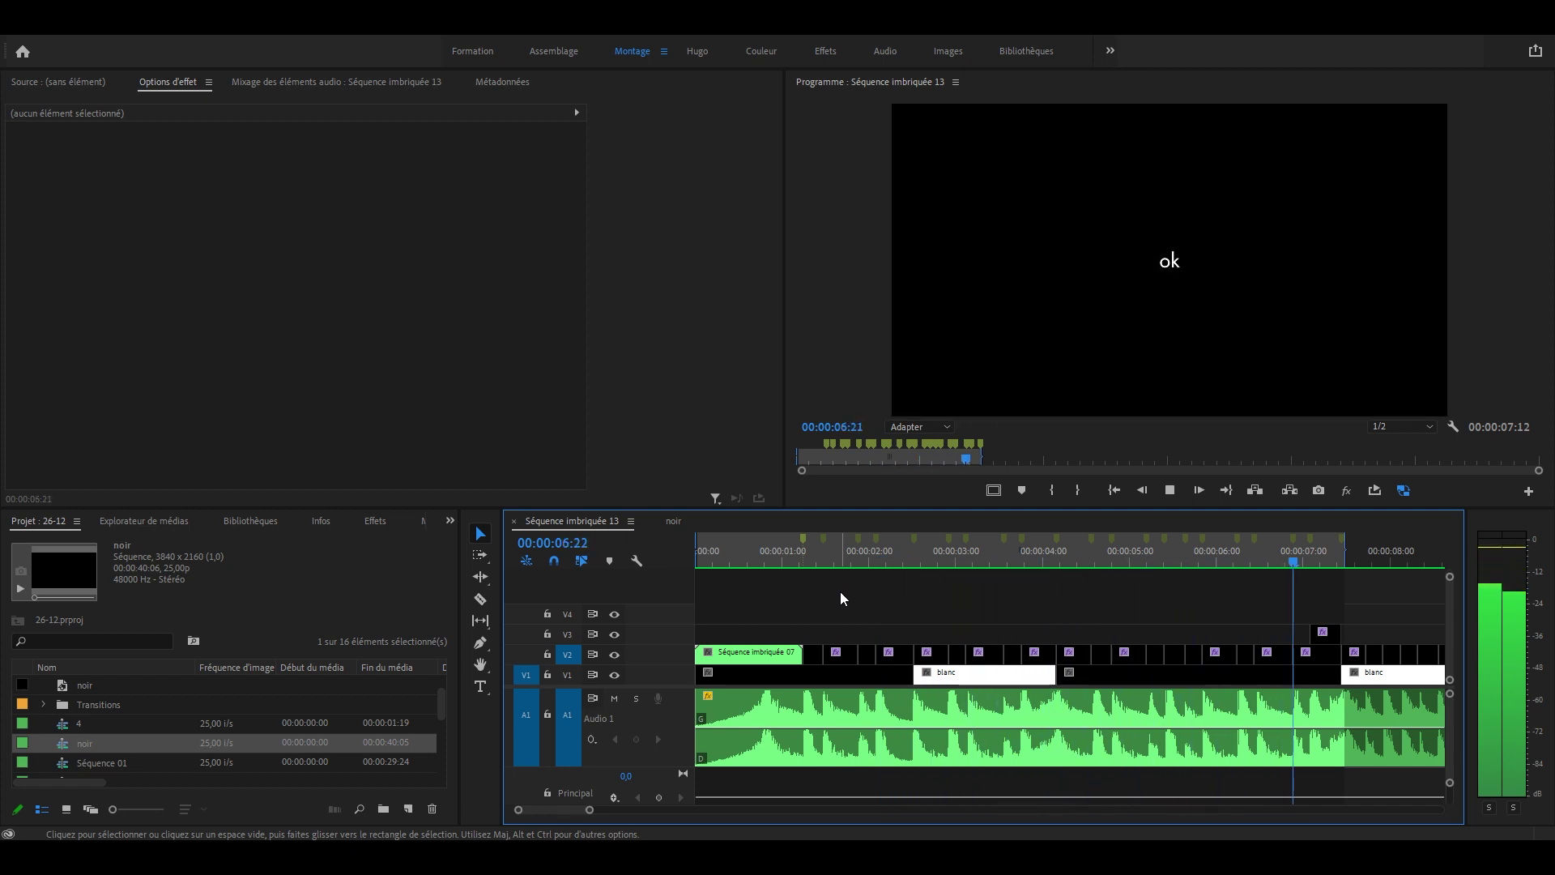
click(1169, 565)
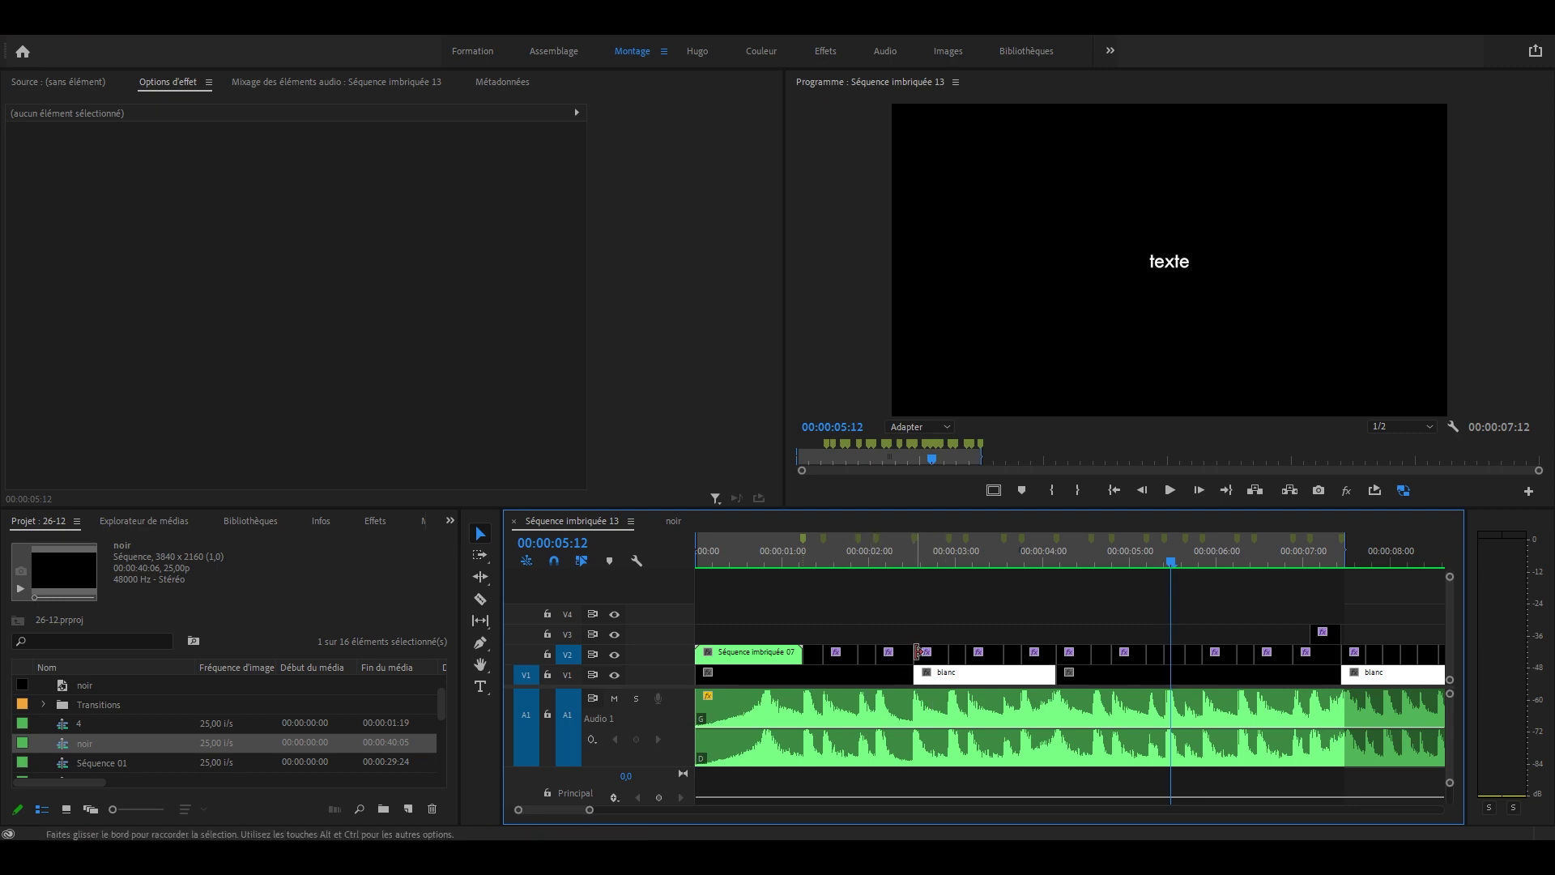
Change the marker at 00:00:02:13, where the white background begins, to blue.
mouse_move(901, 557)
mouse_down()
mouse_move(917, 559)
mouse_move(915, 538)
mouse_up()
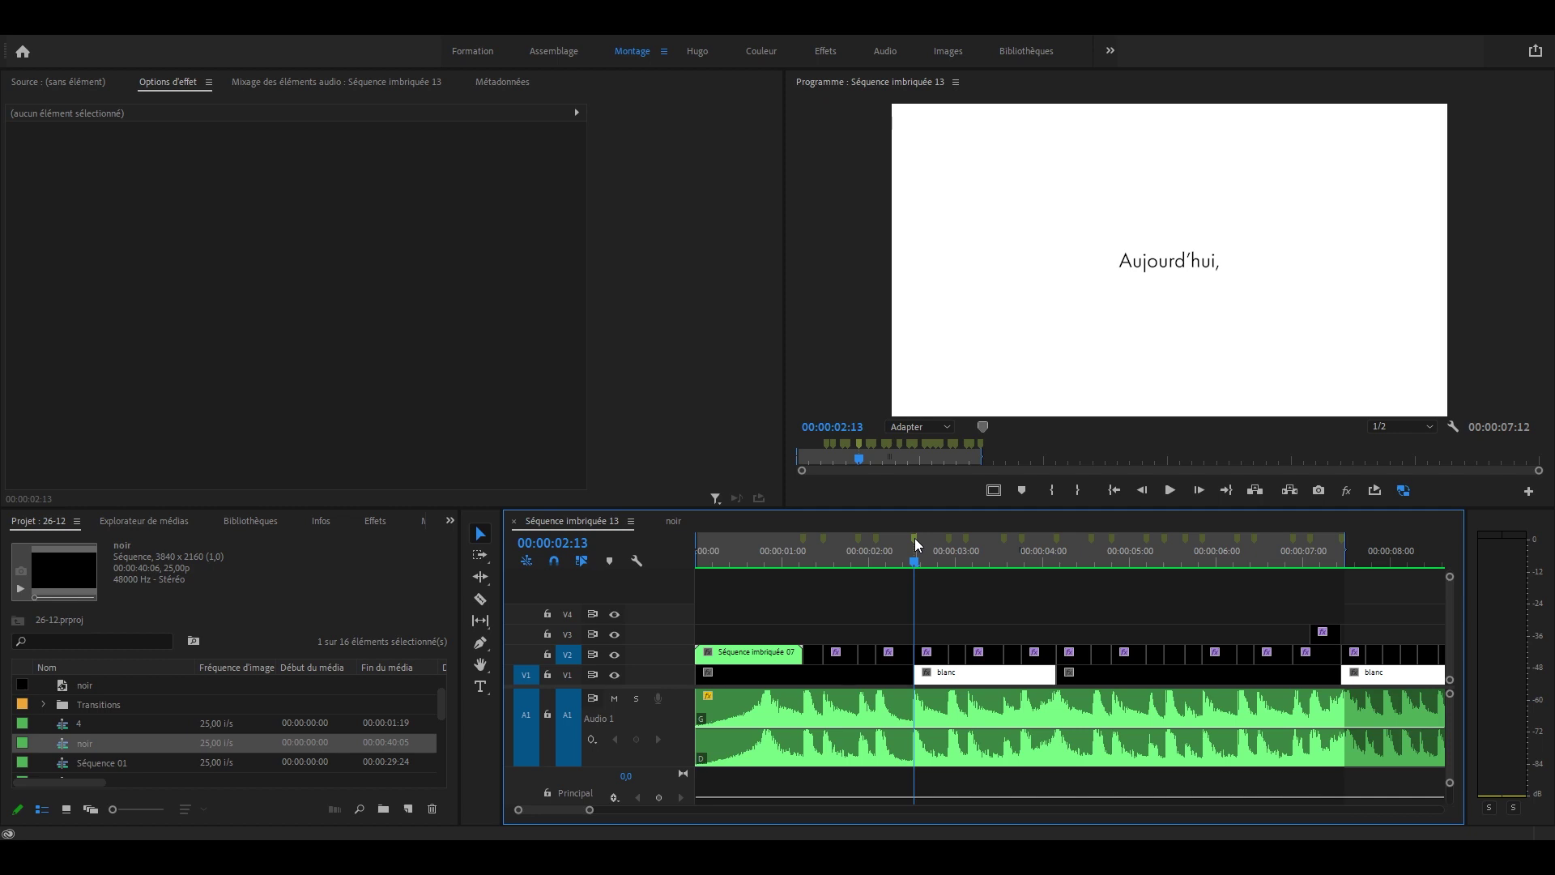
double_click(915, 538)
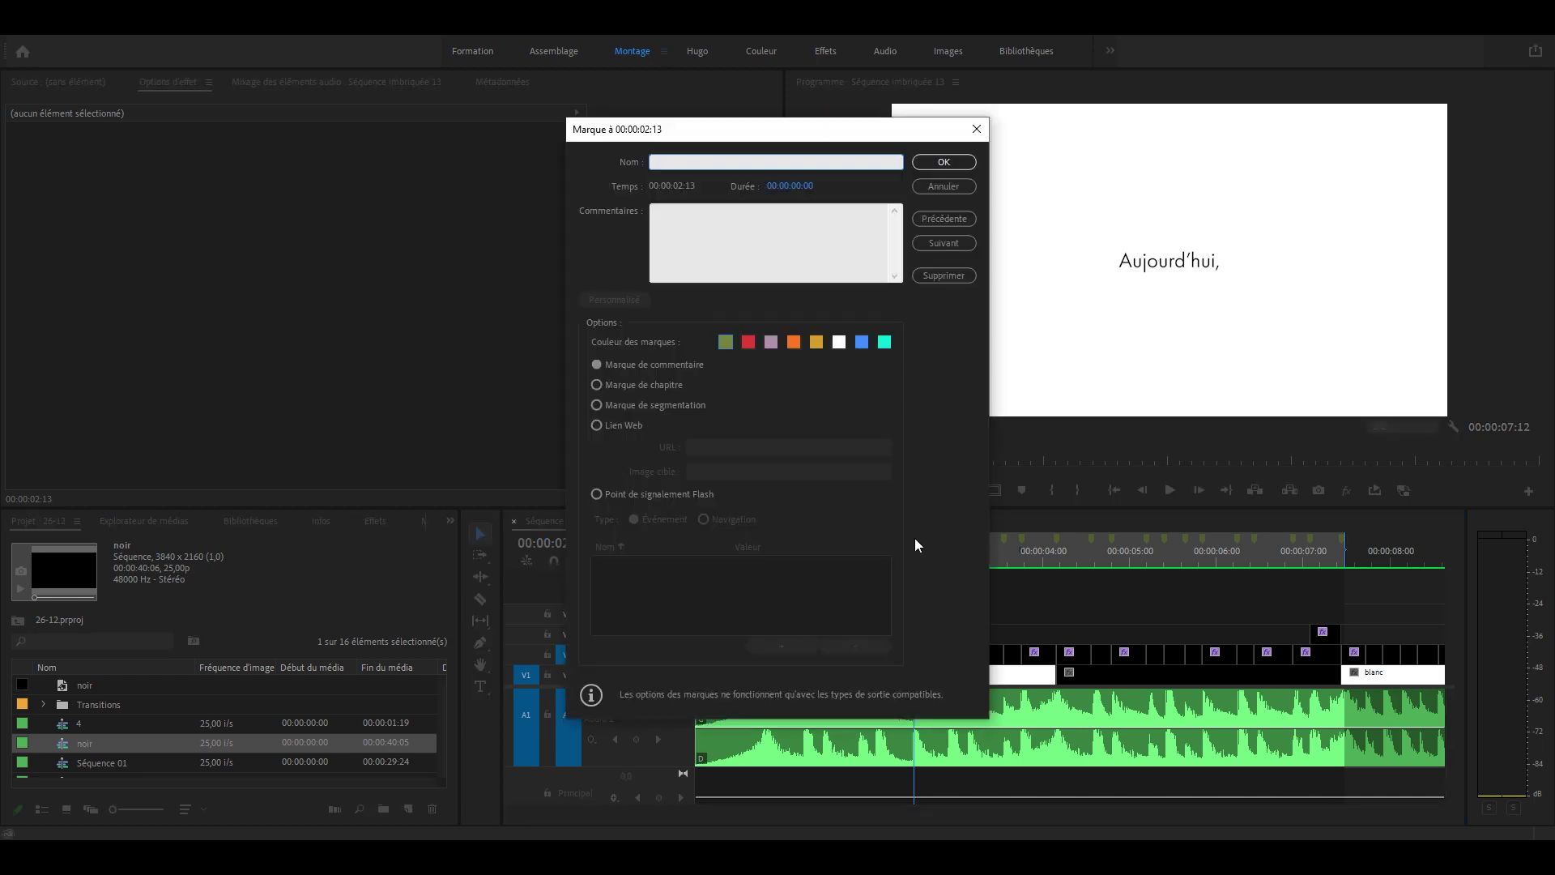
click(865, 343)
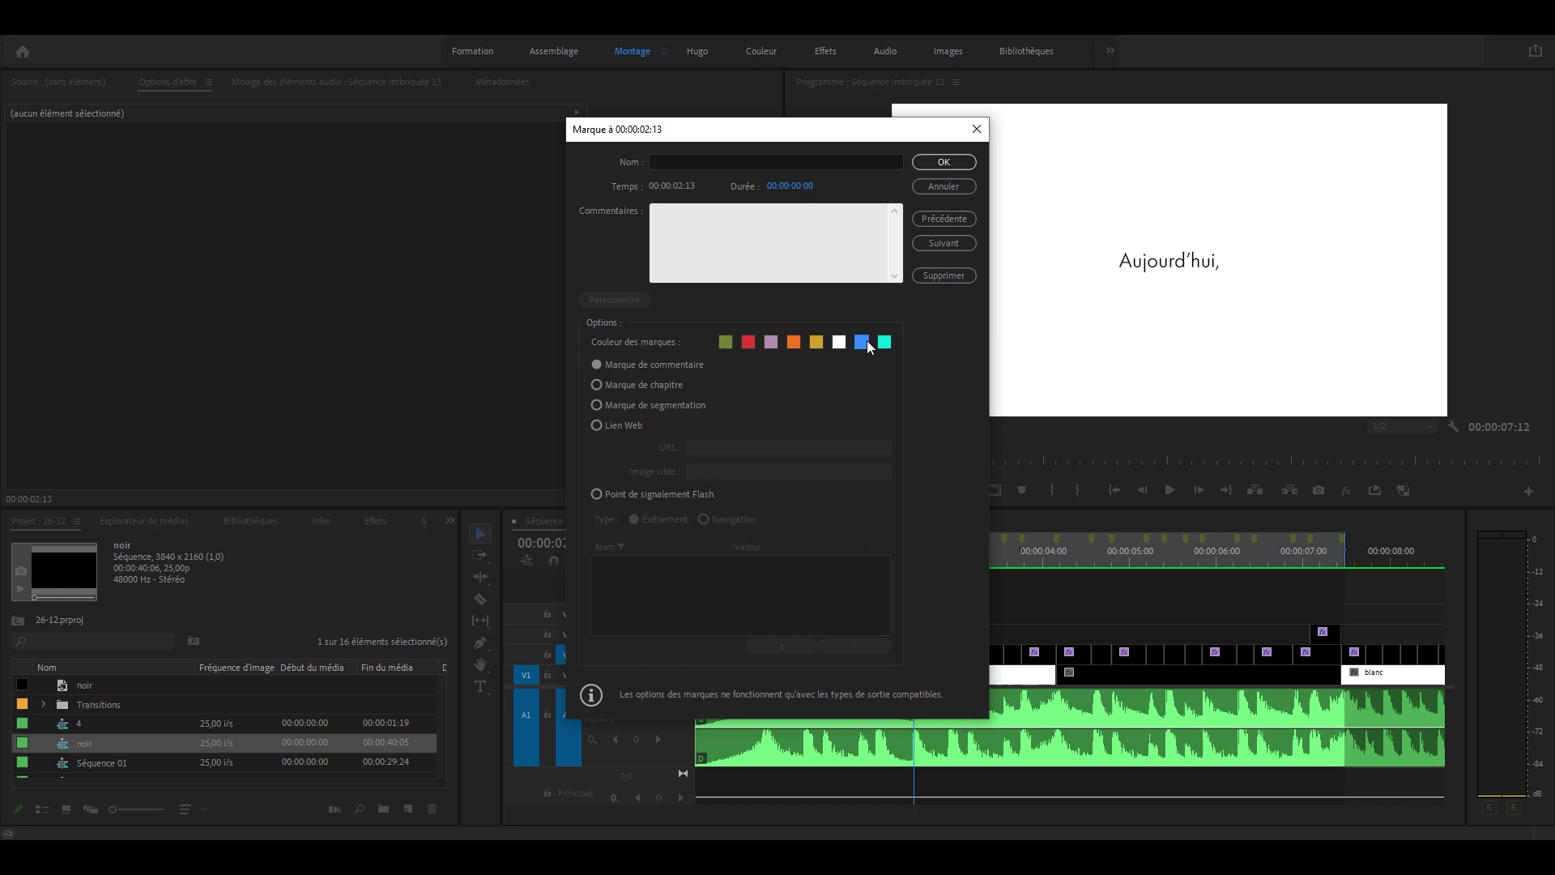
click(944, 164)
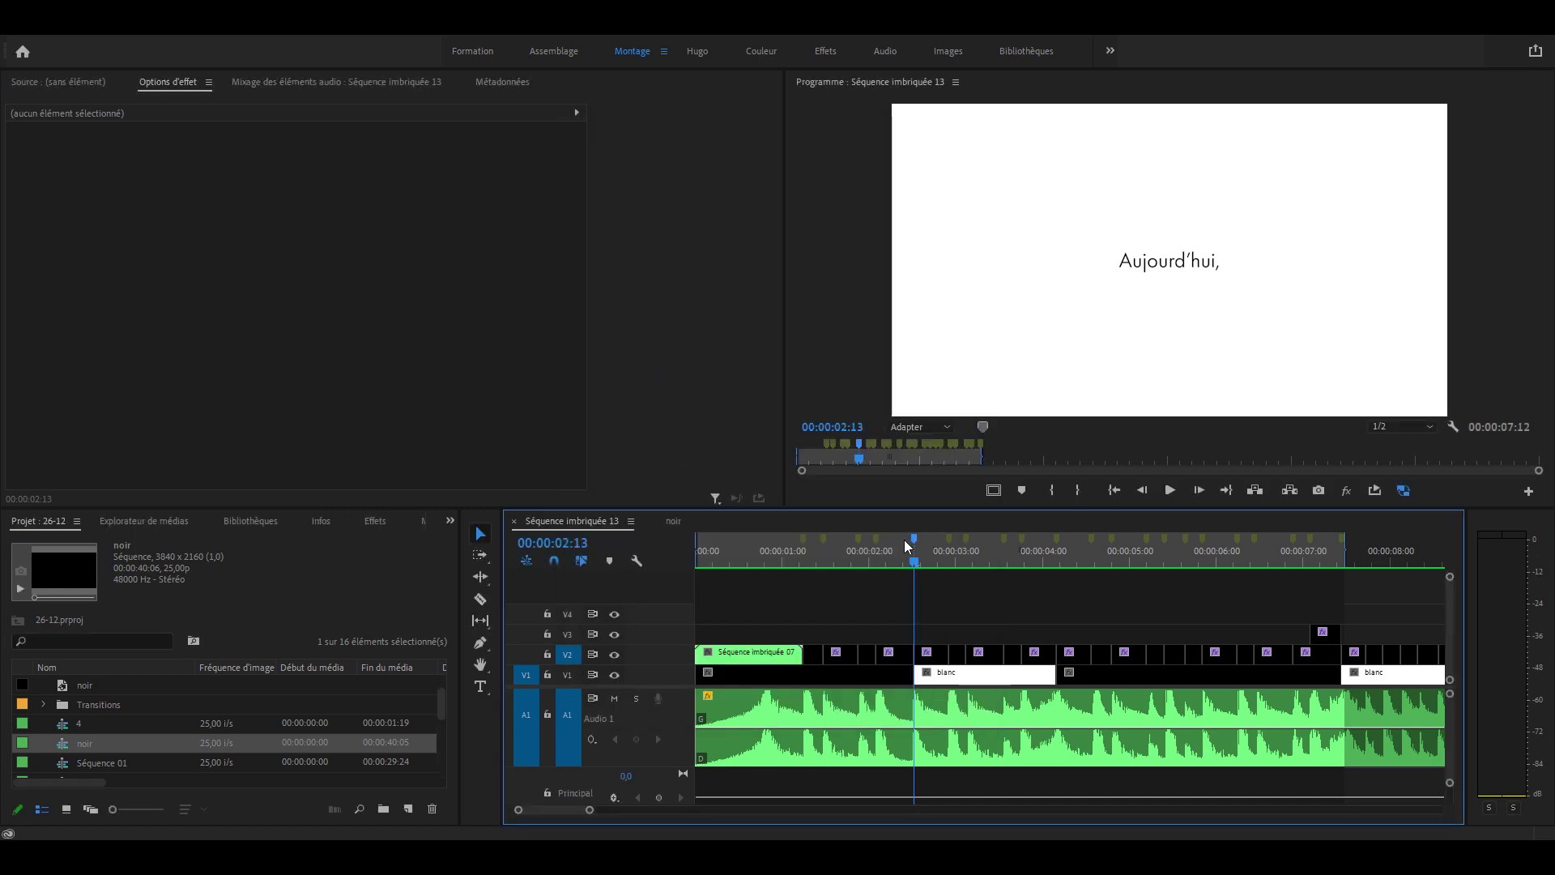
Compare the titles on the white and black backgrounds at several points up to 00:00:06:09.
click(959, 556)
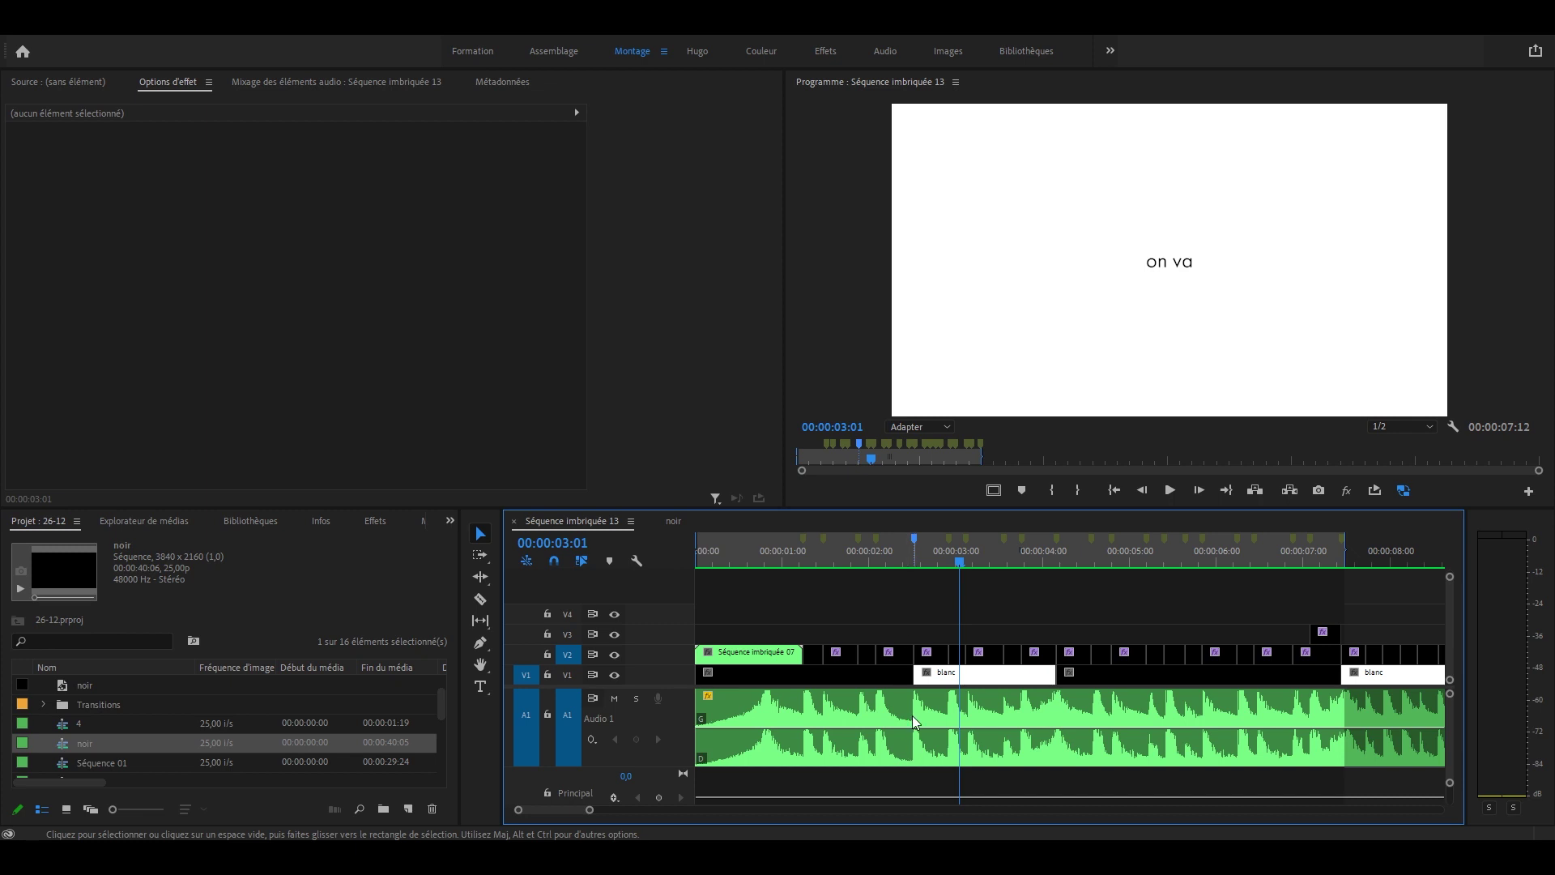
click(1103, 557)
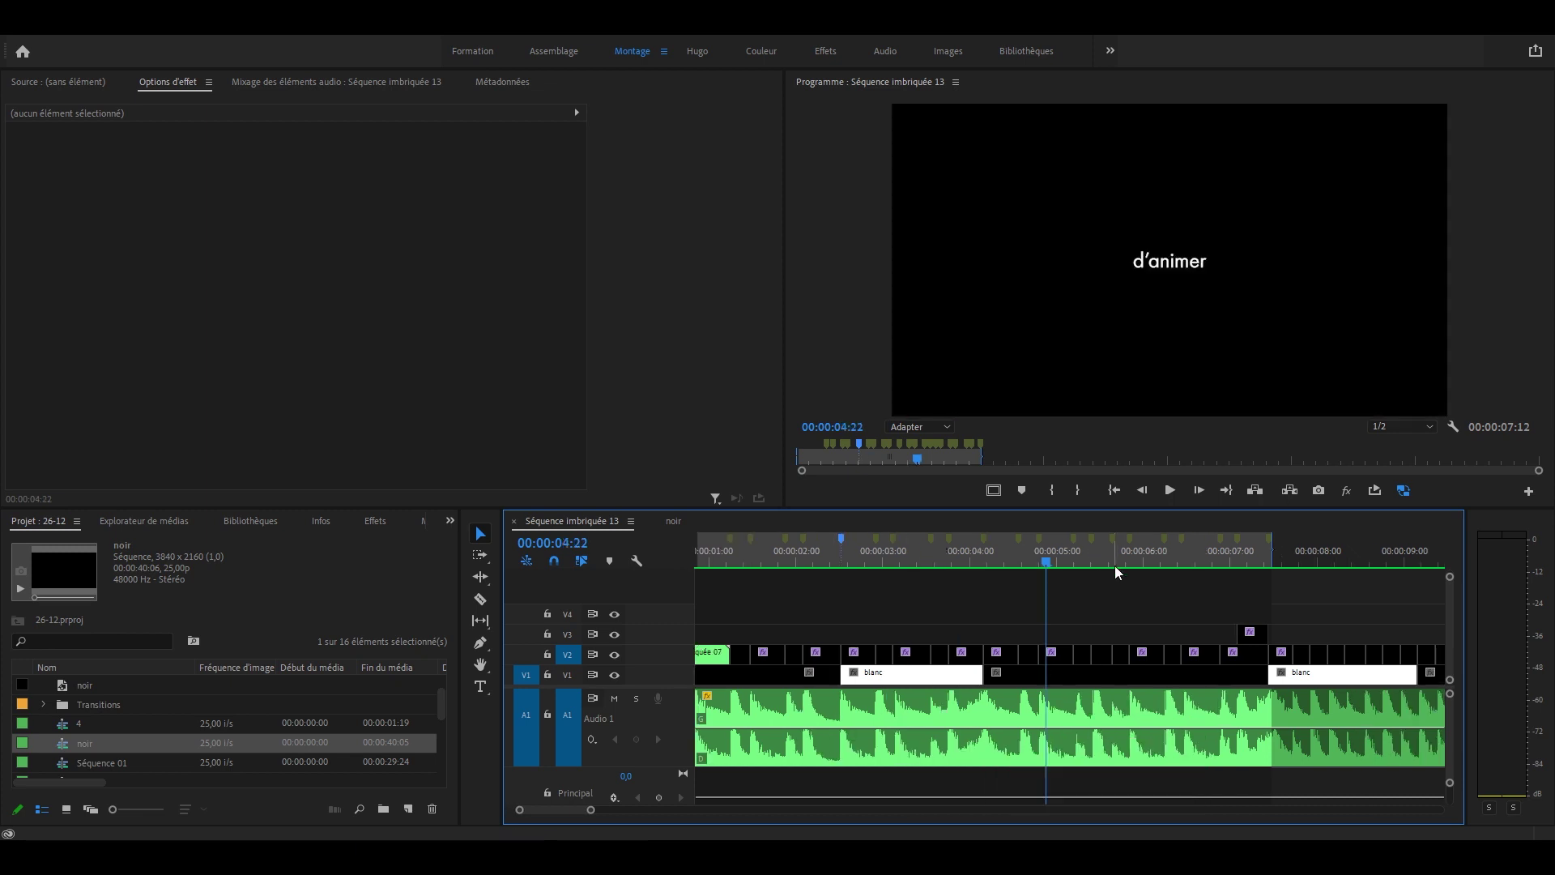
drag(1012, 557, 1176, 558)
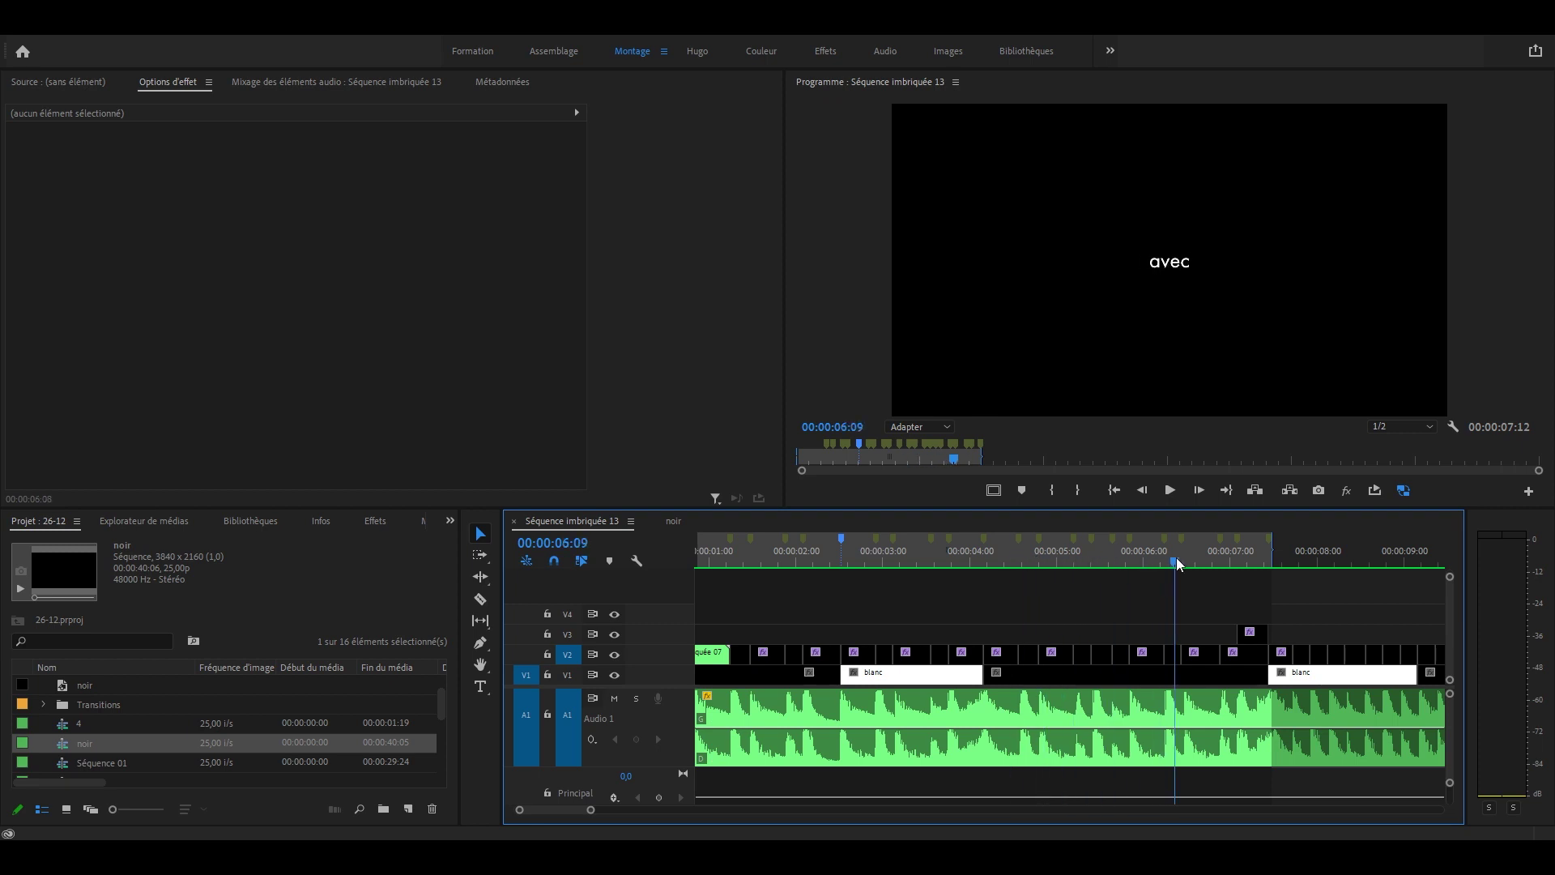
click(865, 557)
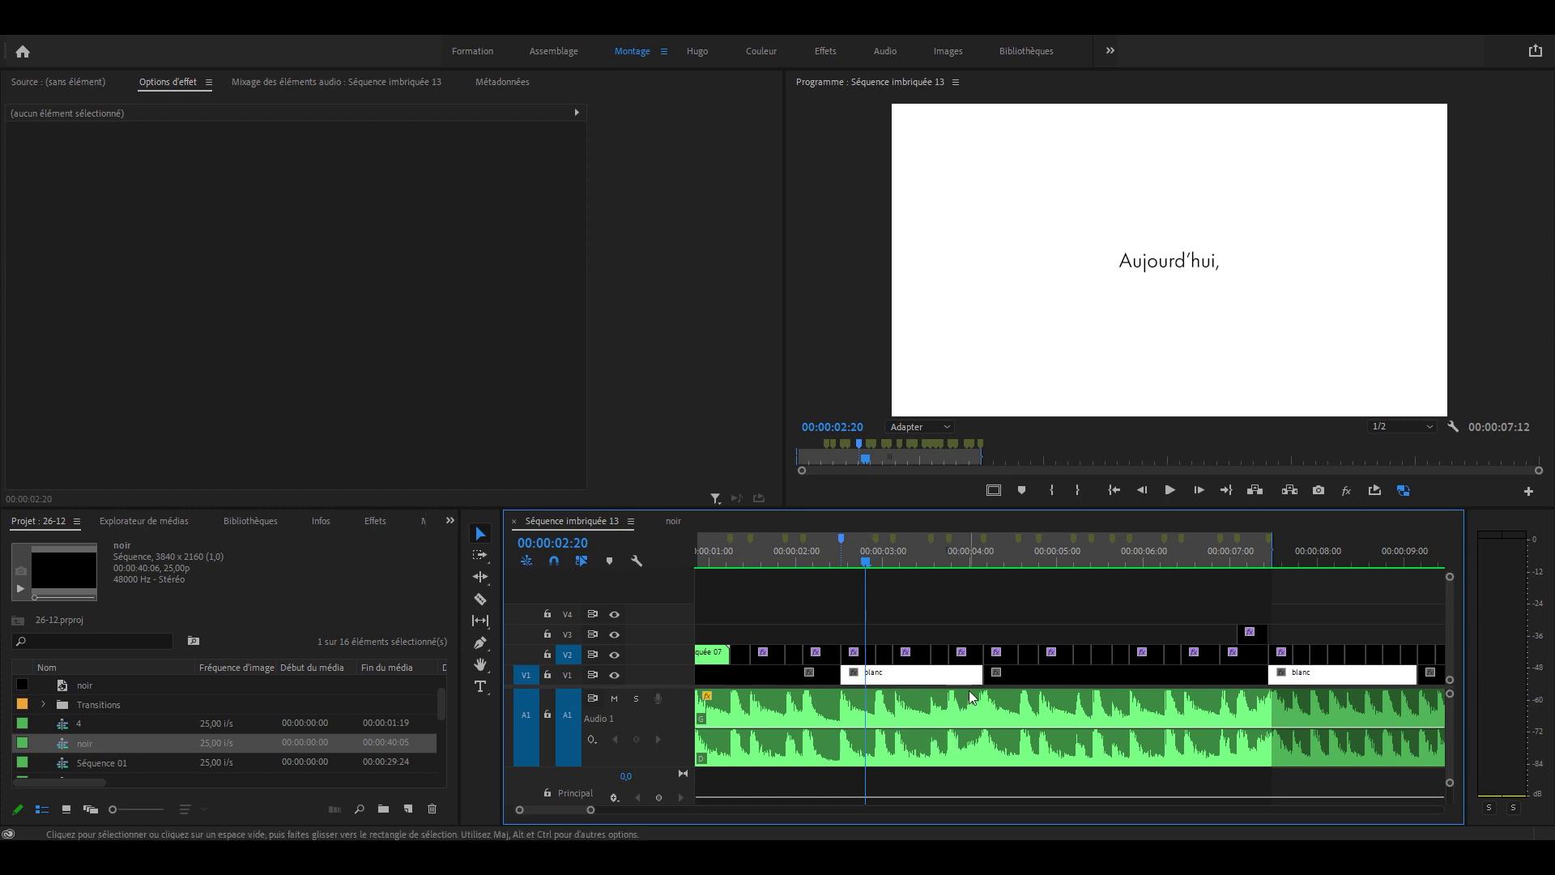
Select the first white "blanc" background clip and review each title above it, from "Aujourd'hui," to "texte.".
click(905, 676)
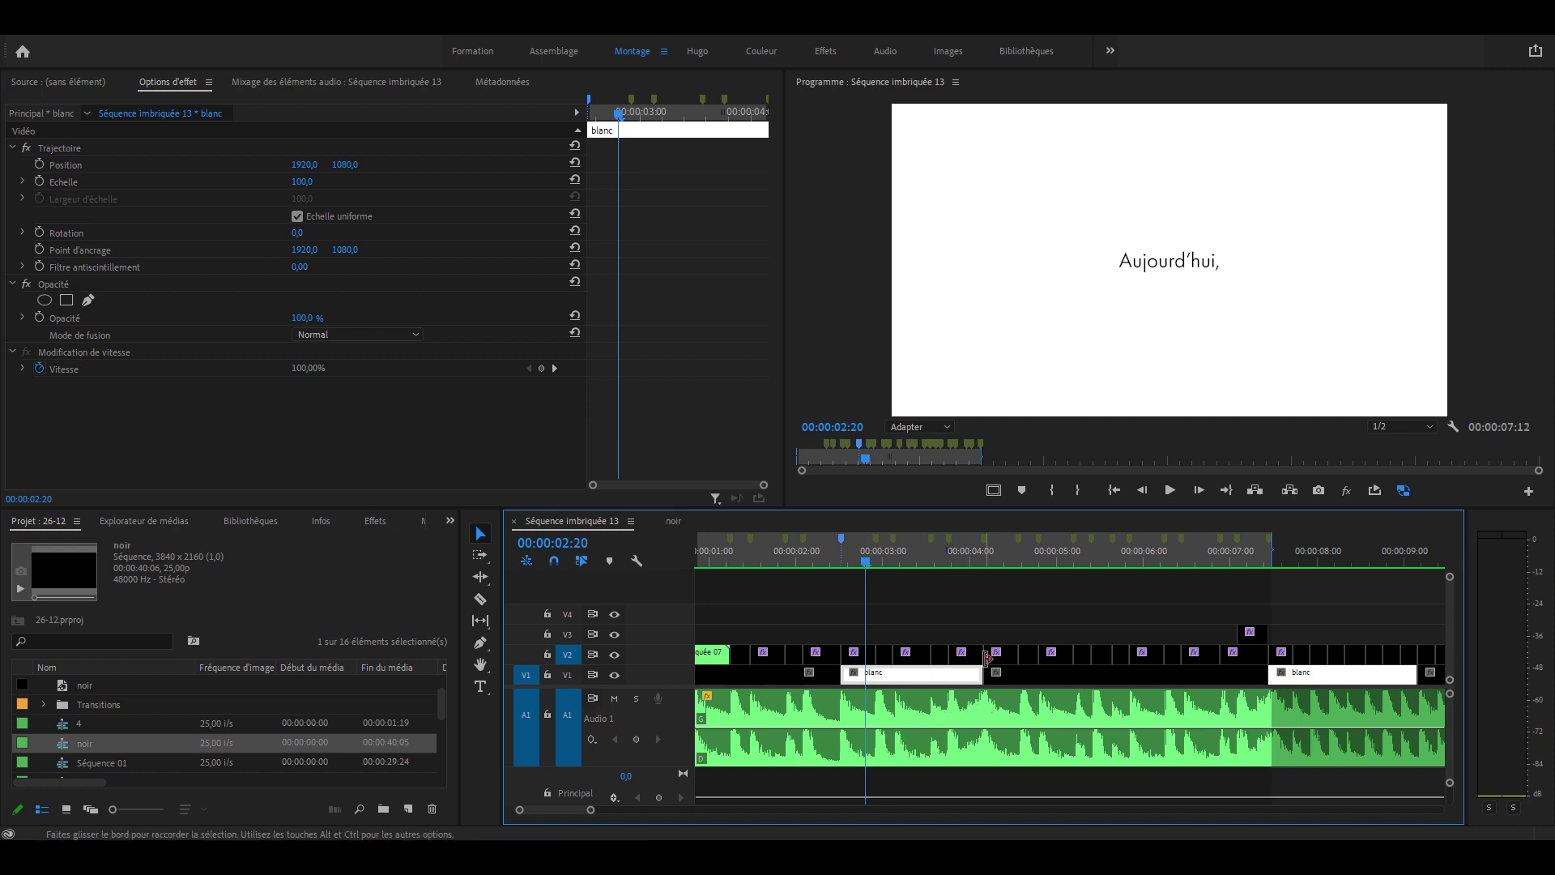
key(Left)
key(Left)
key(Left)
key(Left)
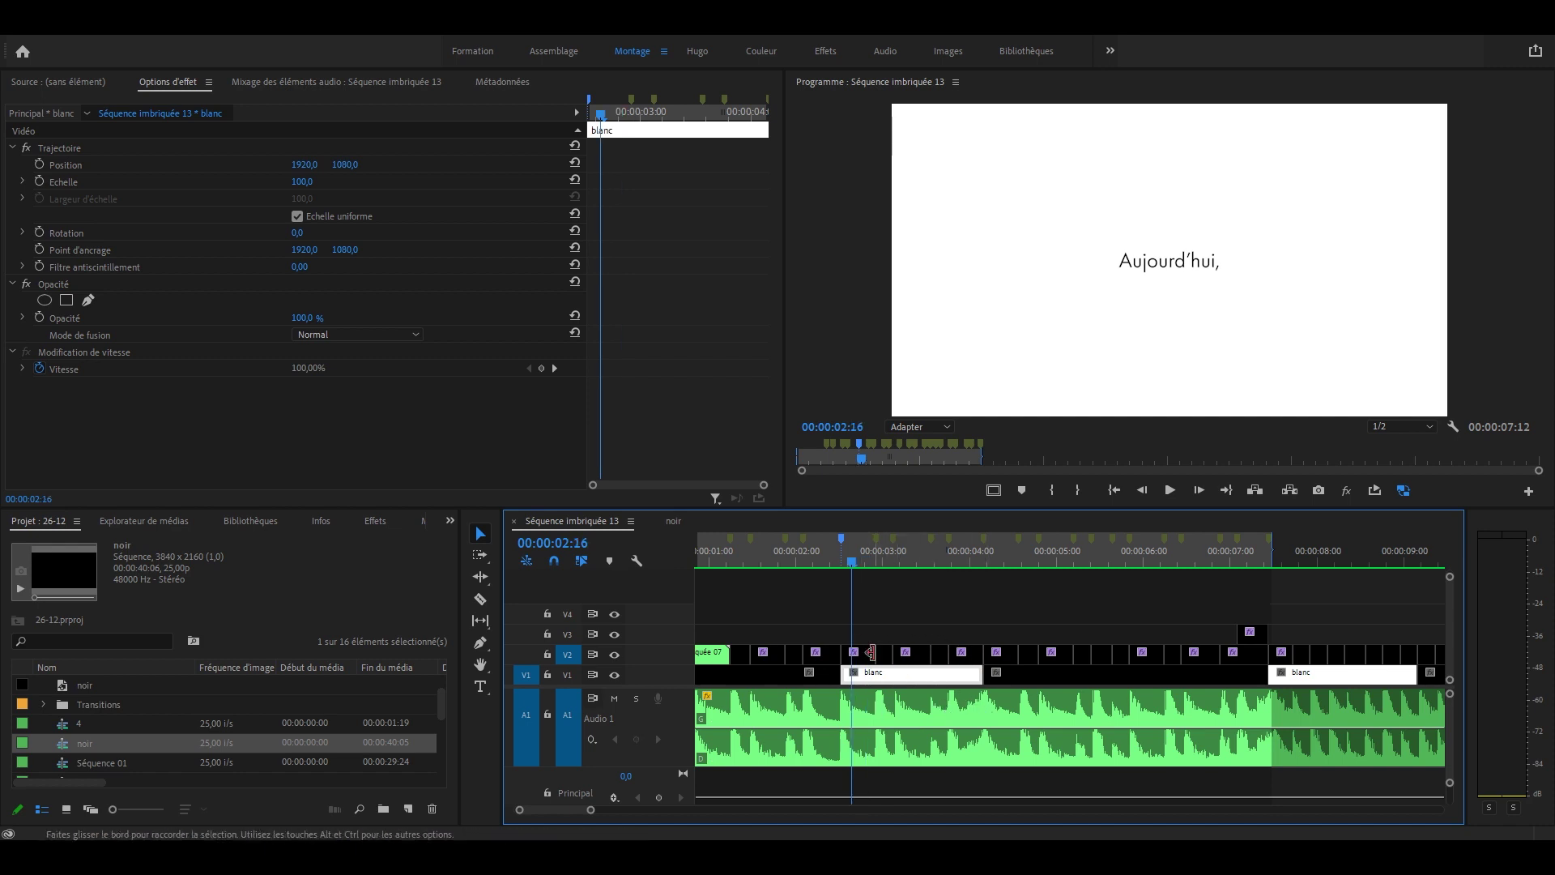
click(902, 554)
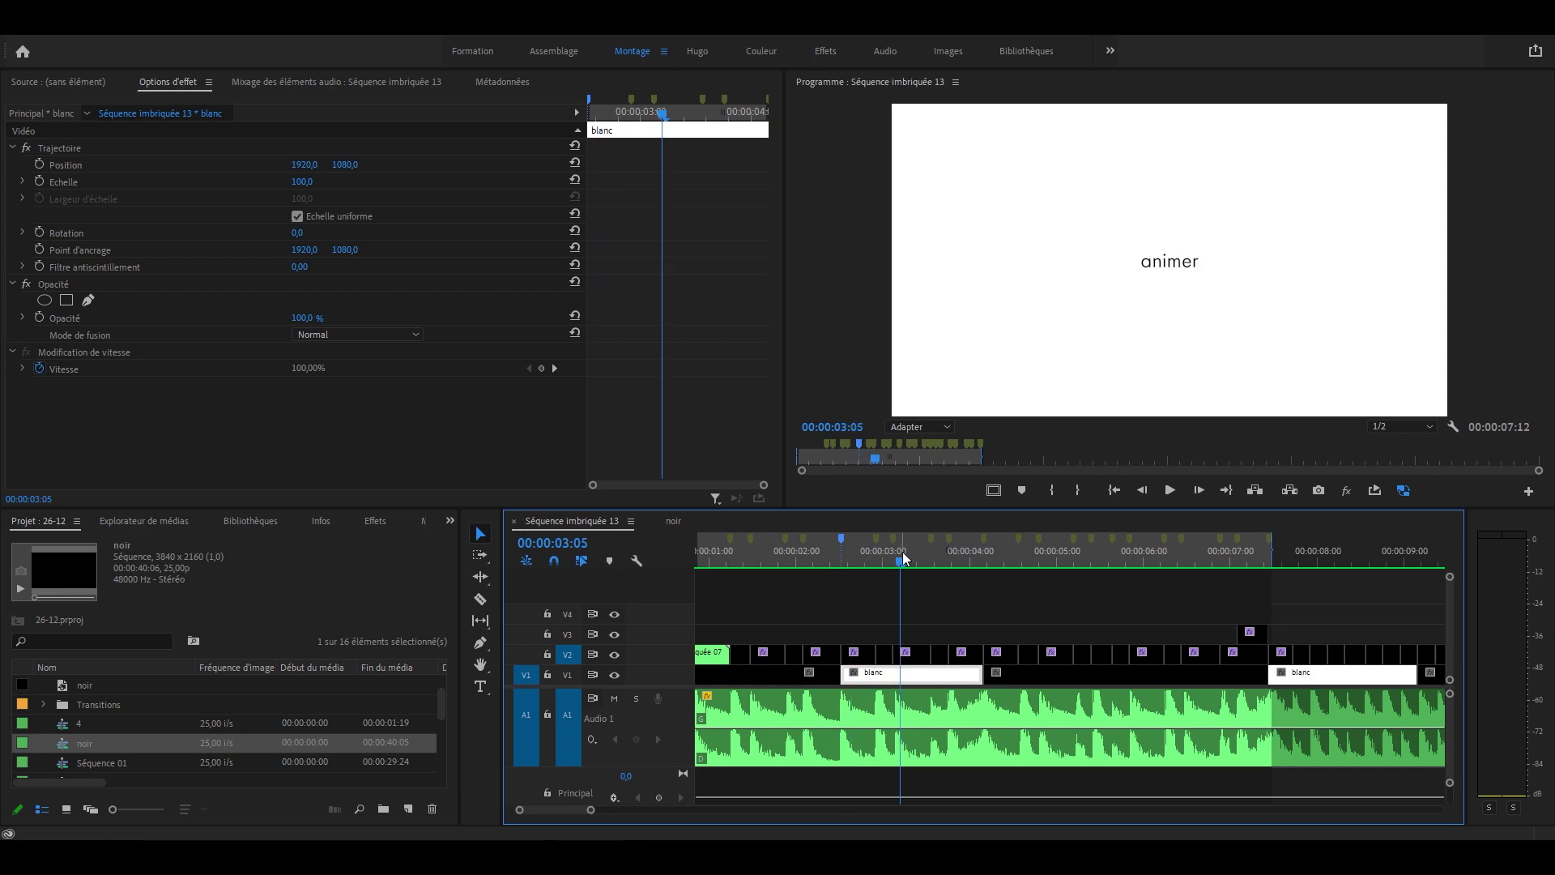
click(882, 565)
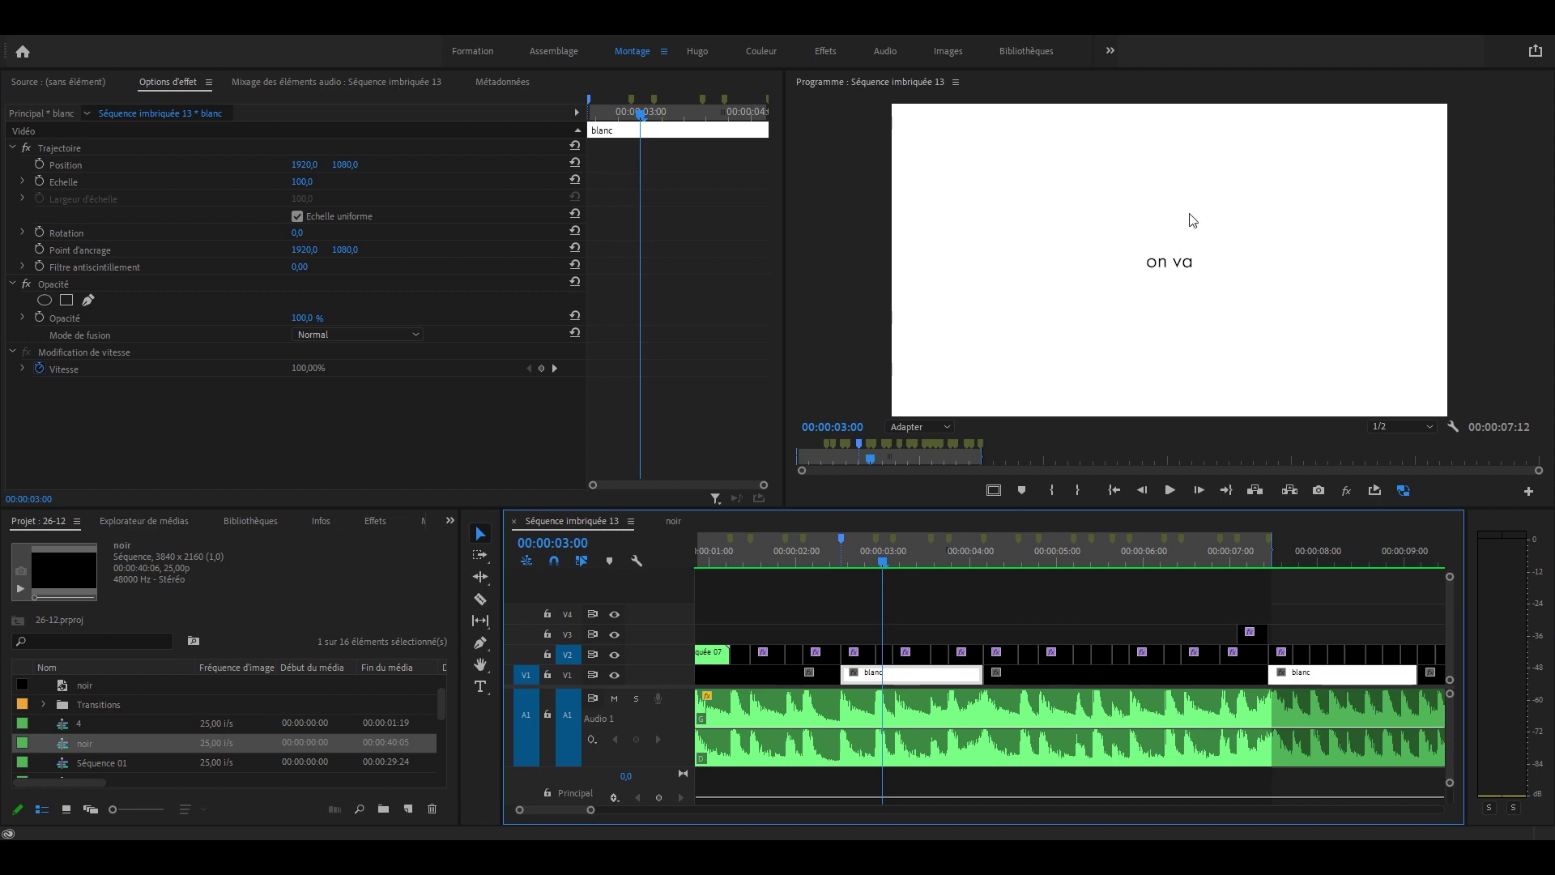
scroll(976, 606, up, 2)
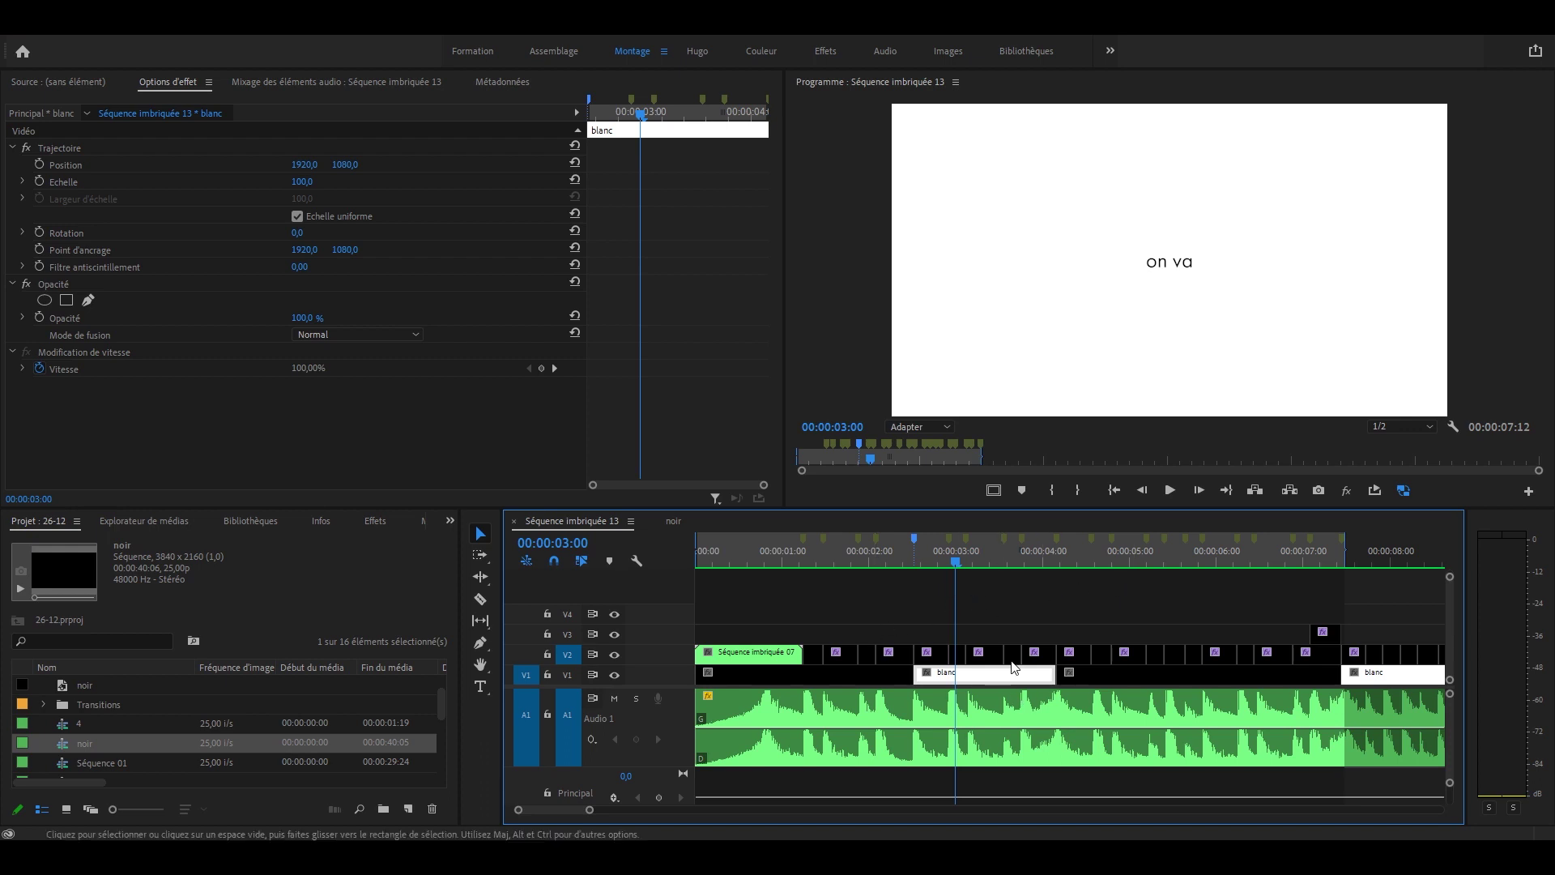
click(976, 558)
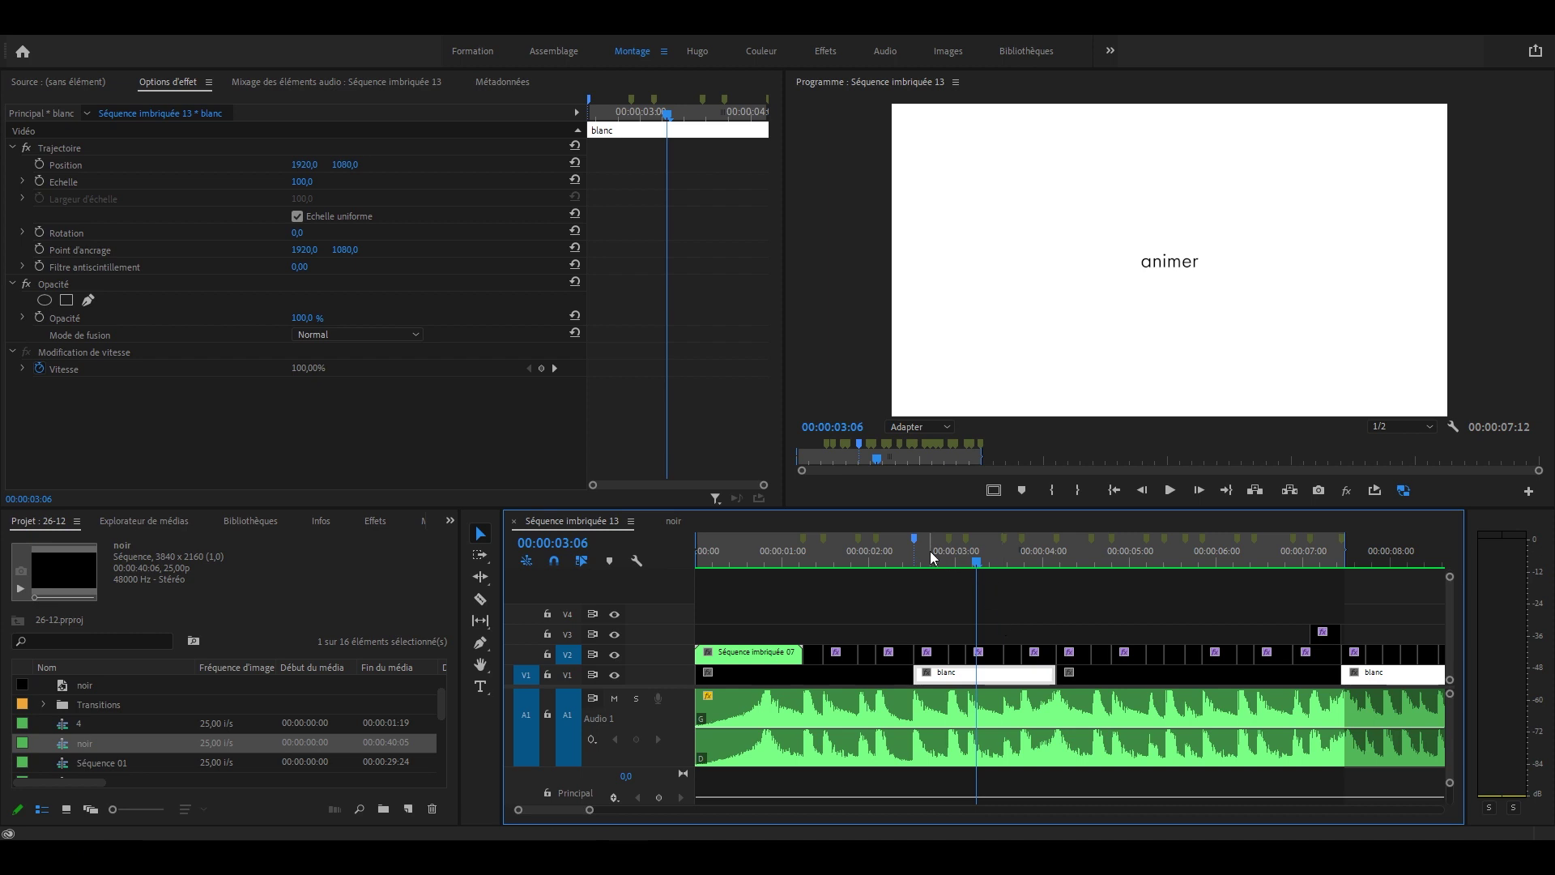
click(983, 554)
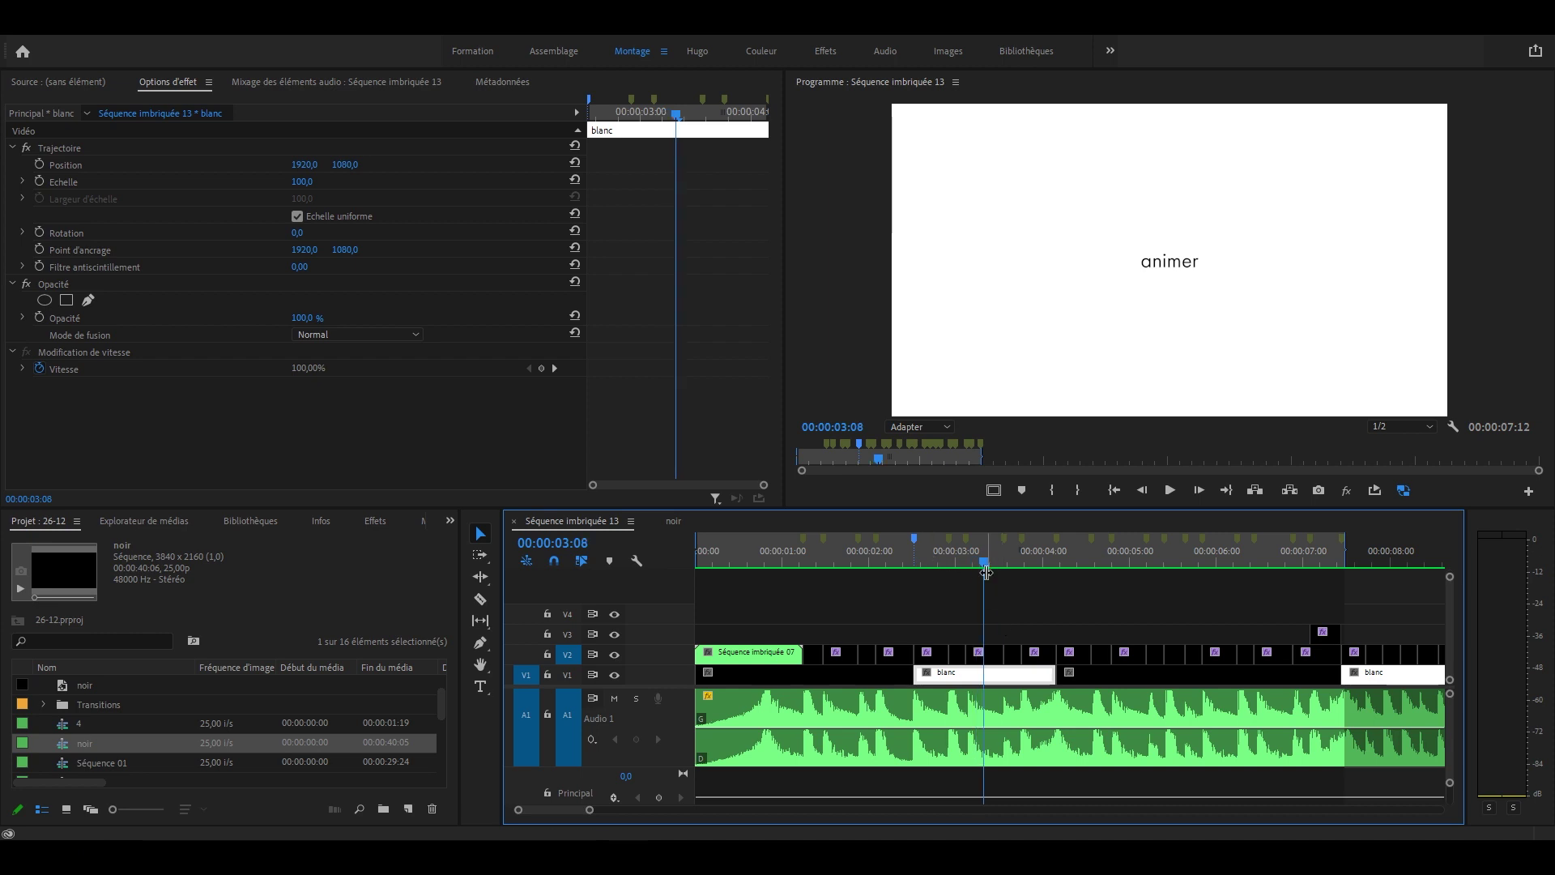
key(Down)
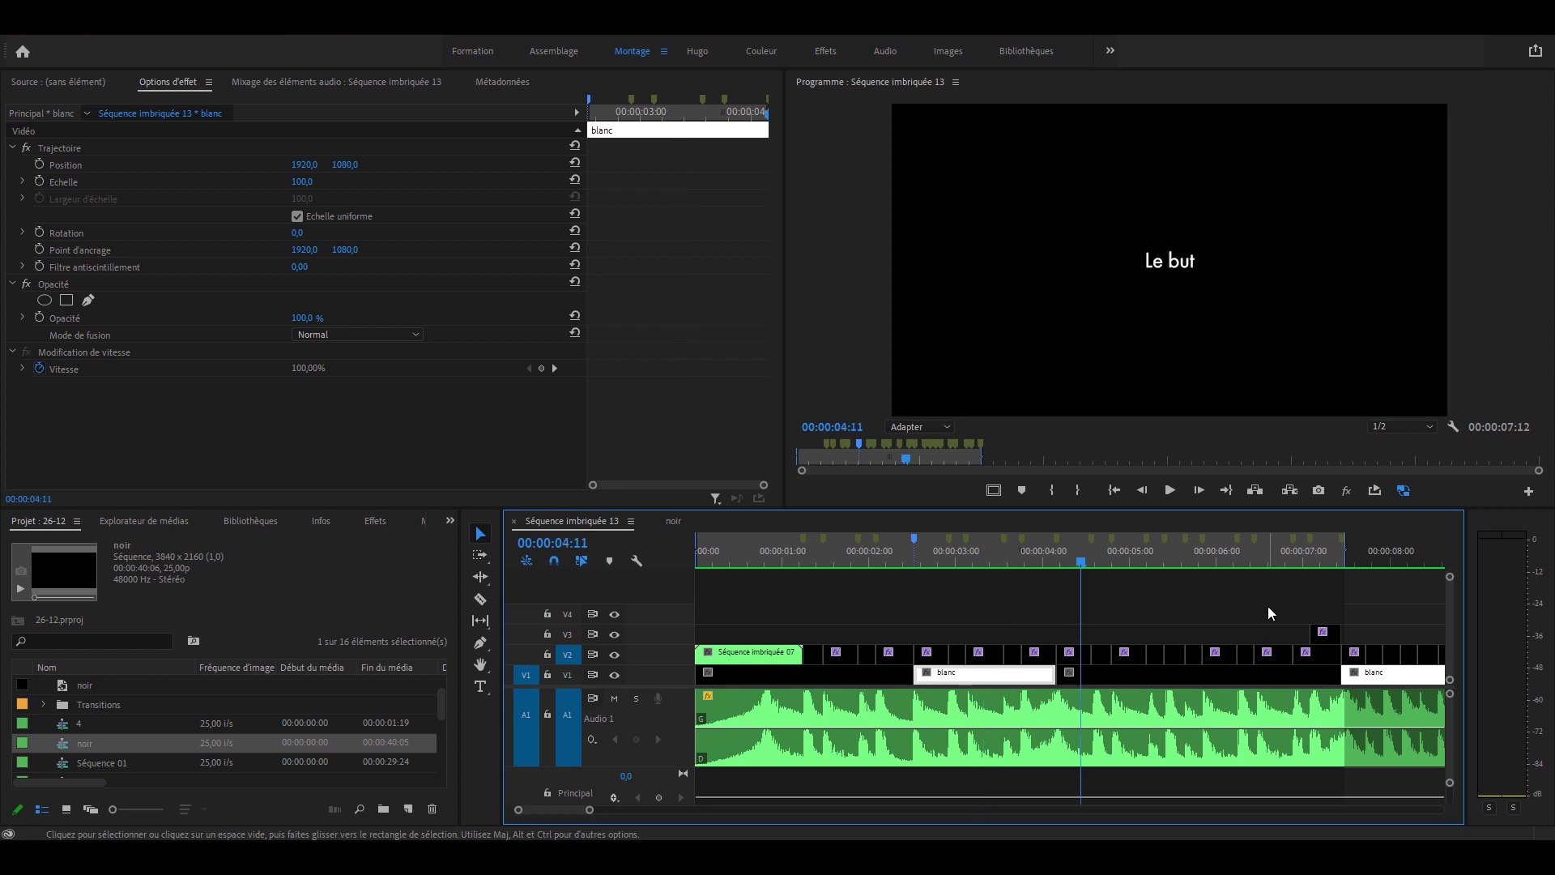
drag(1082, 561, 1039, 559)
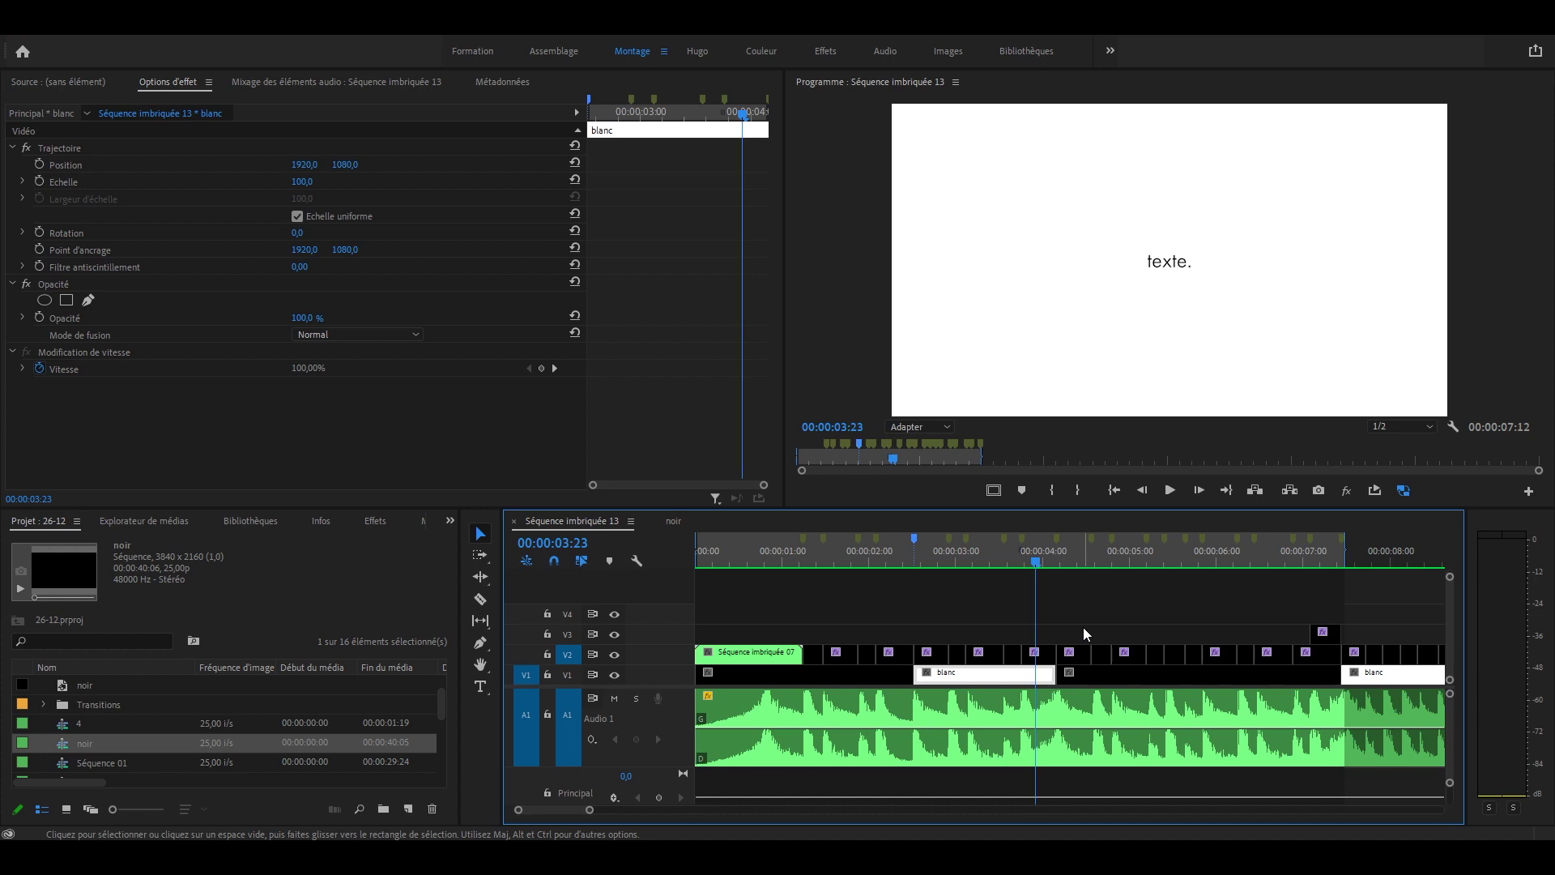
Review the titles after the first white section and around 00:00:14:08, and play the sequence on to 00:00:20:24.
drag(1036, 560, 1242, 559)
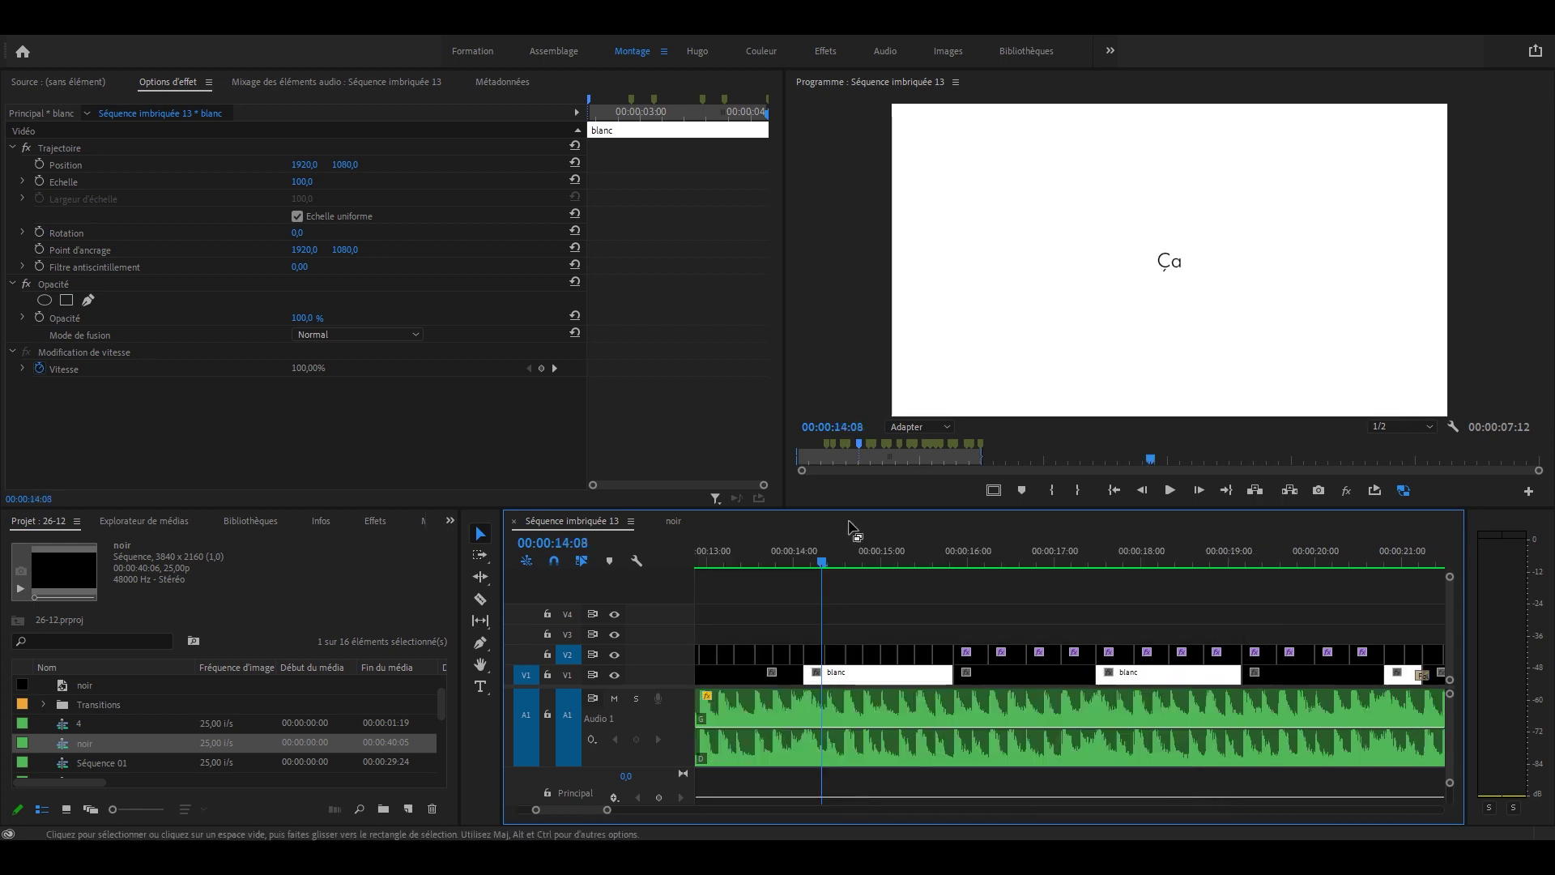
drag(821, 560, 957, 554)
key(space)
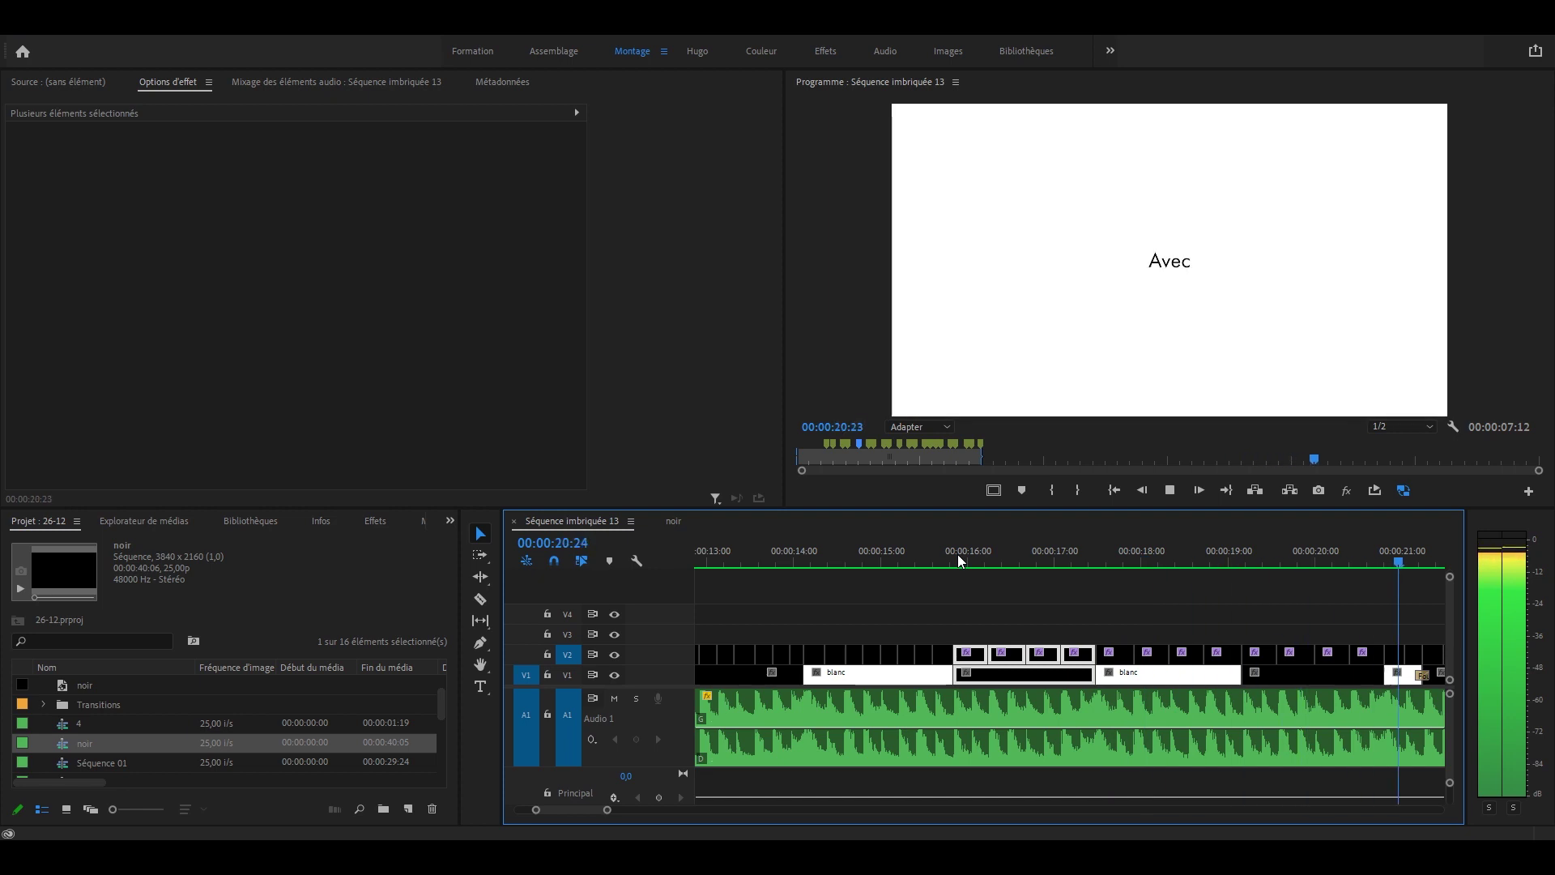
Examine the background transitions around 00:00:21:18 and the titles in the nested green clips up to "aussi." at 00:00:24:01.
click(738, 553)
drag(738, 554, 788, 552)
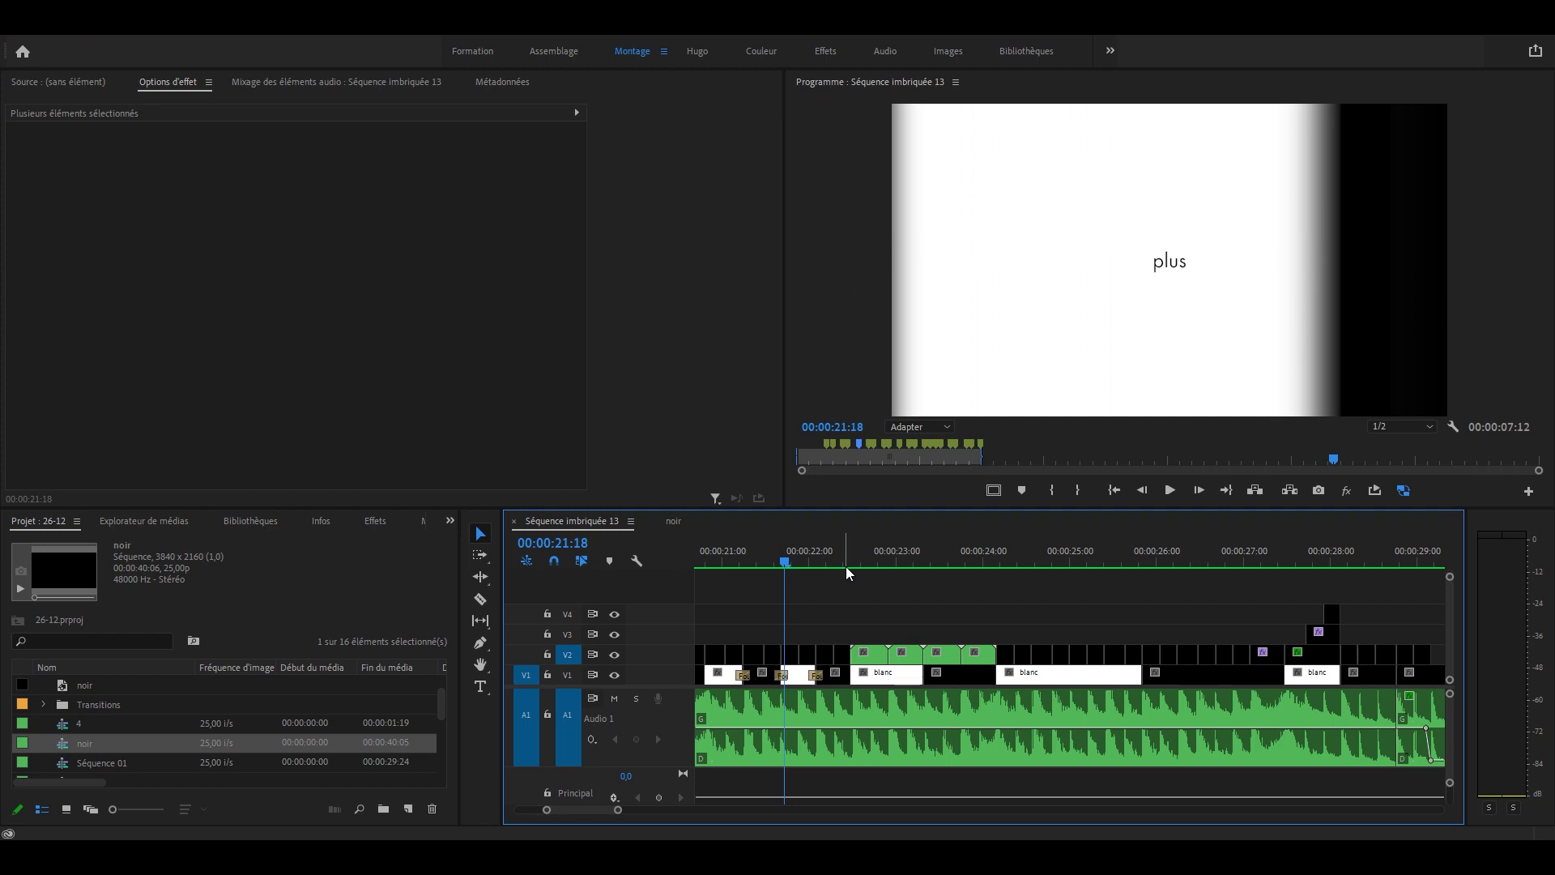
drag(842, 554, 985, 564)
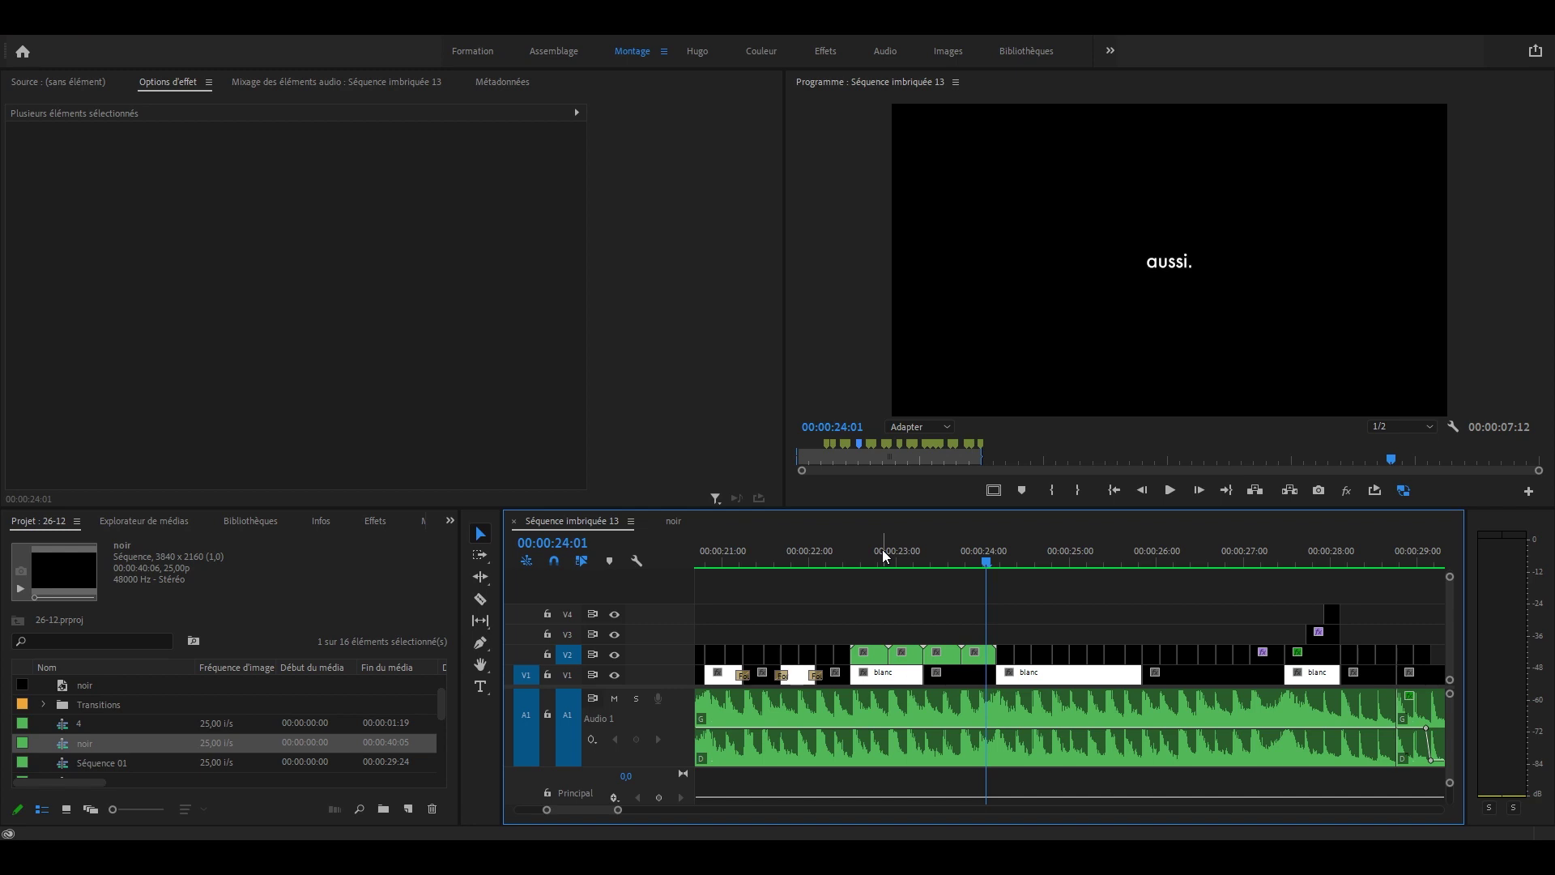
Fit the whole sequence in the timeline and play it from the start to the "ok ?" title at 00:00:07:06.
key(backslash)
key(Home)
key(space)
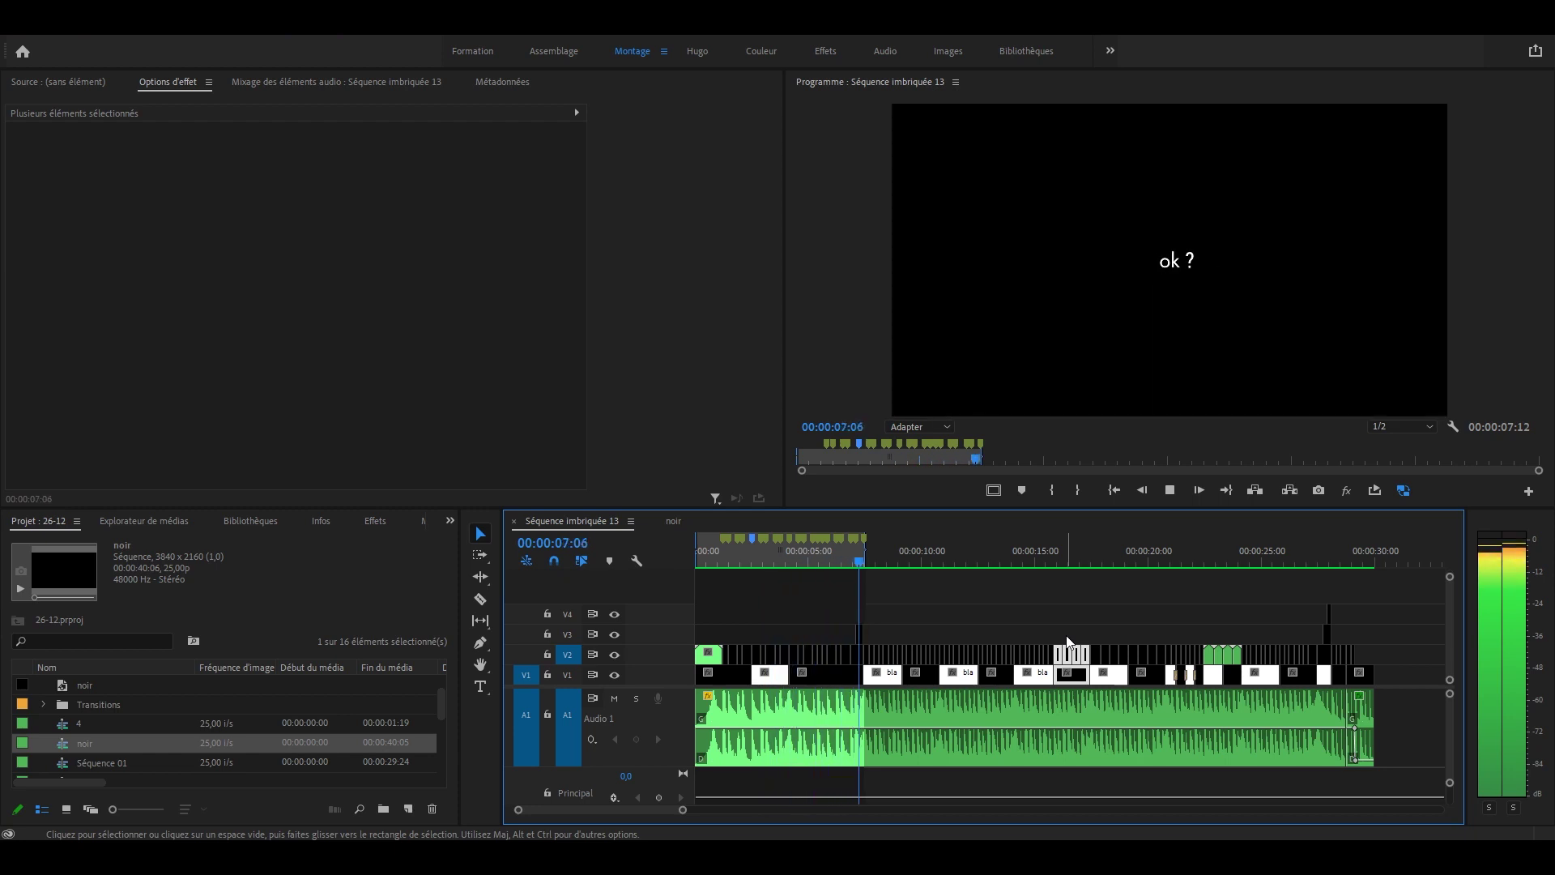
Review the titles from "Salut" to "rythme" and the closing "tuto.", deselect all clips and stop on "vous" at 00:00:11:12.
click(715, 562)
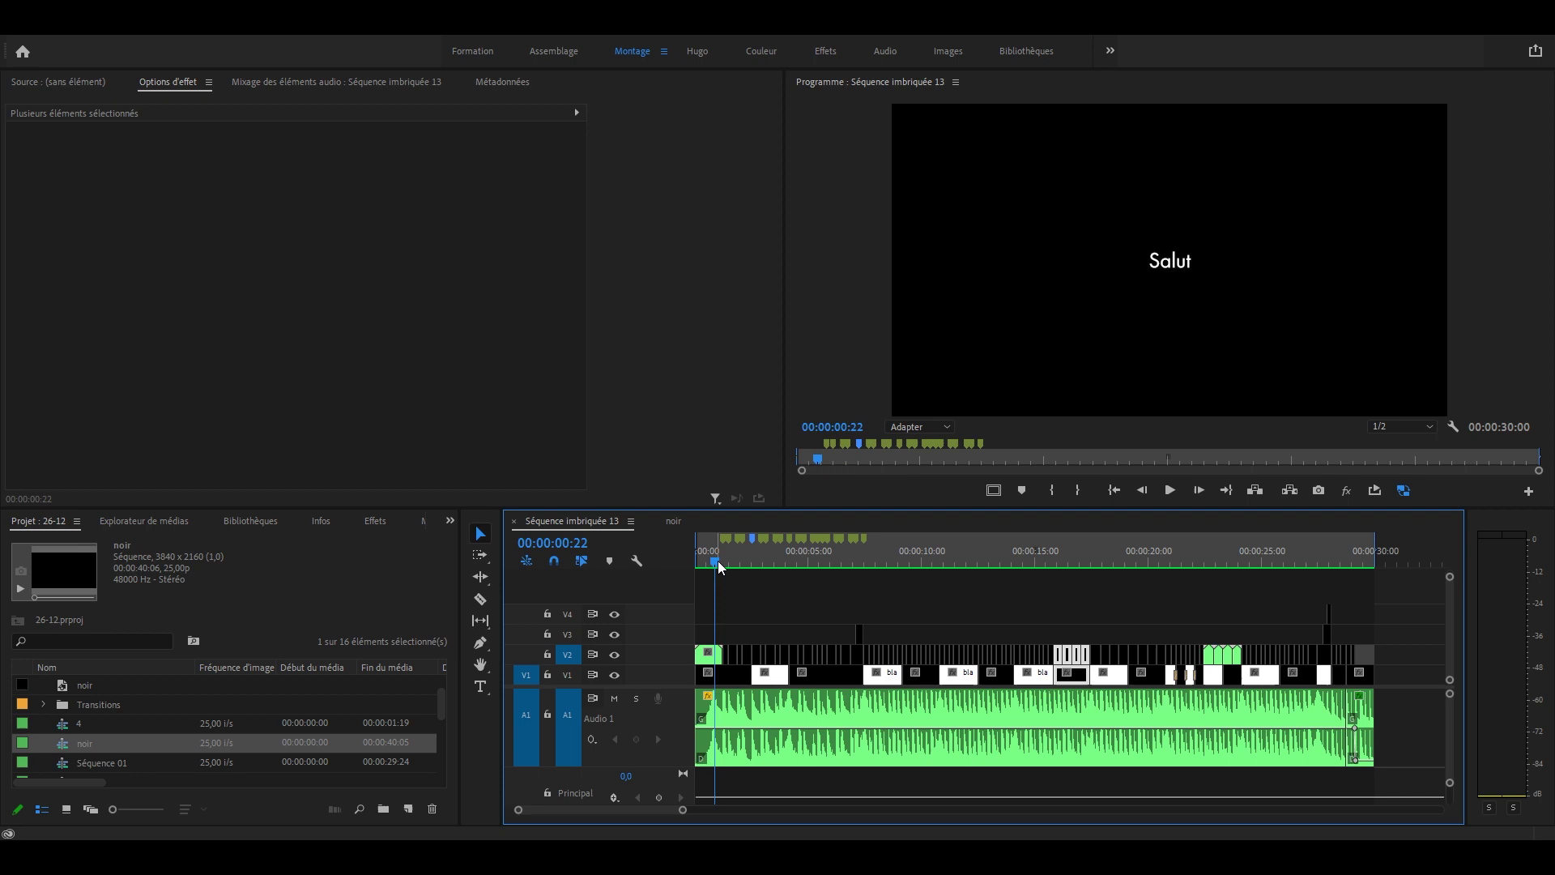
drag(719, 567, 835, 569)
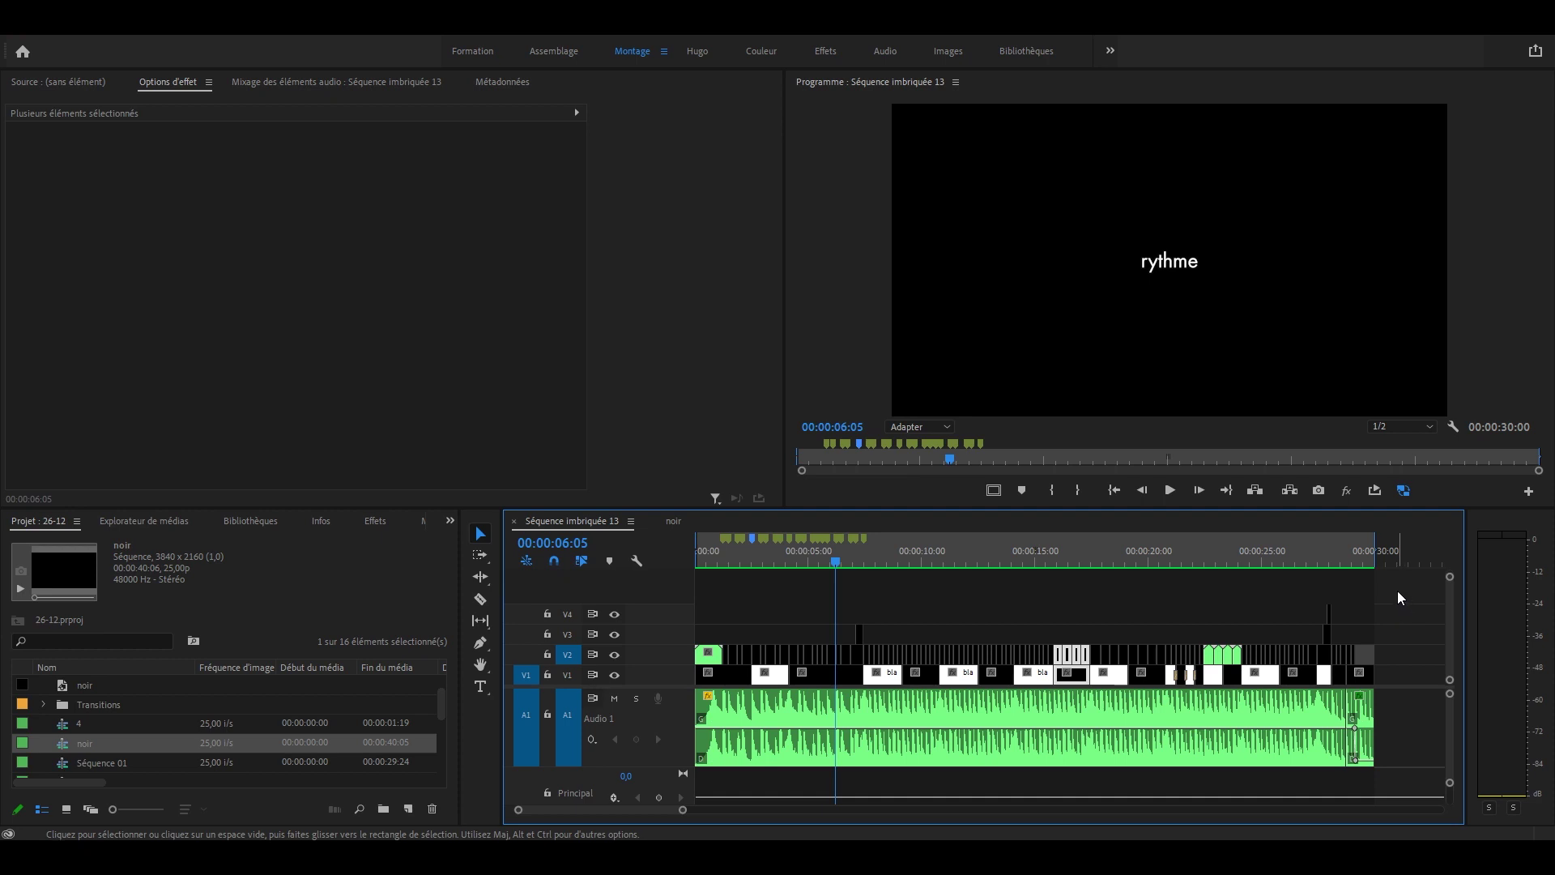
drag(1319, 560, 1354, 561)
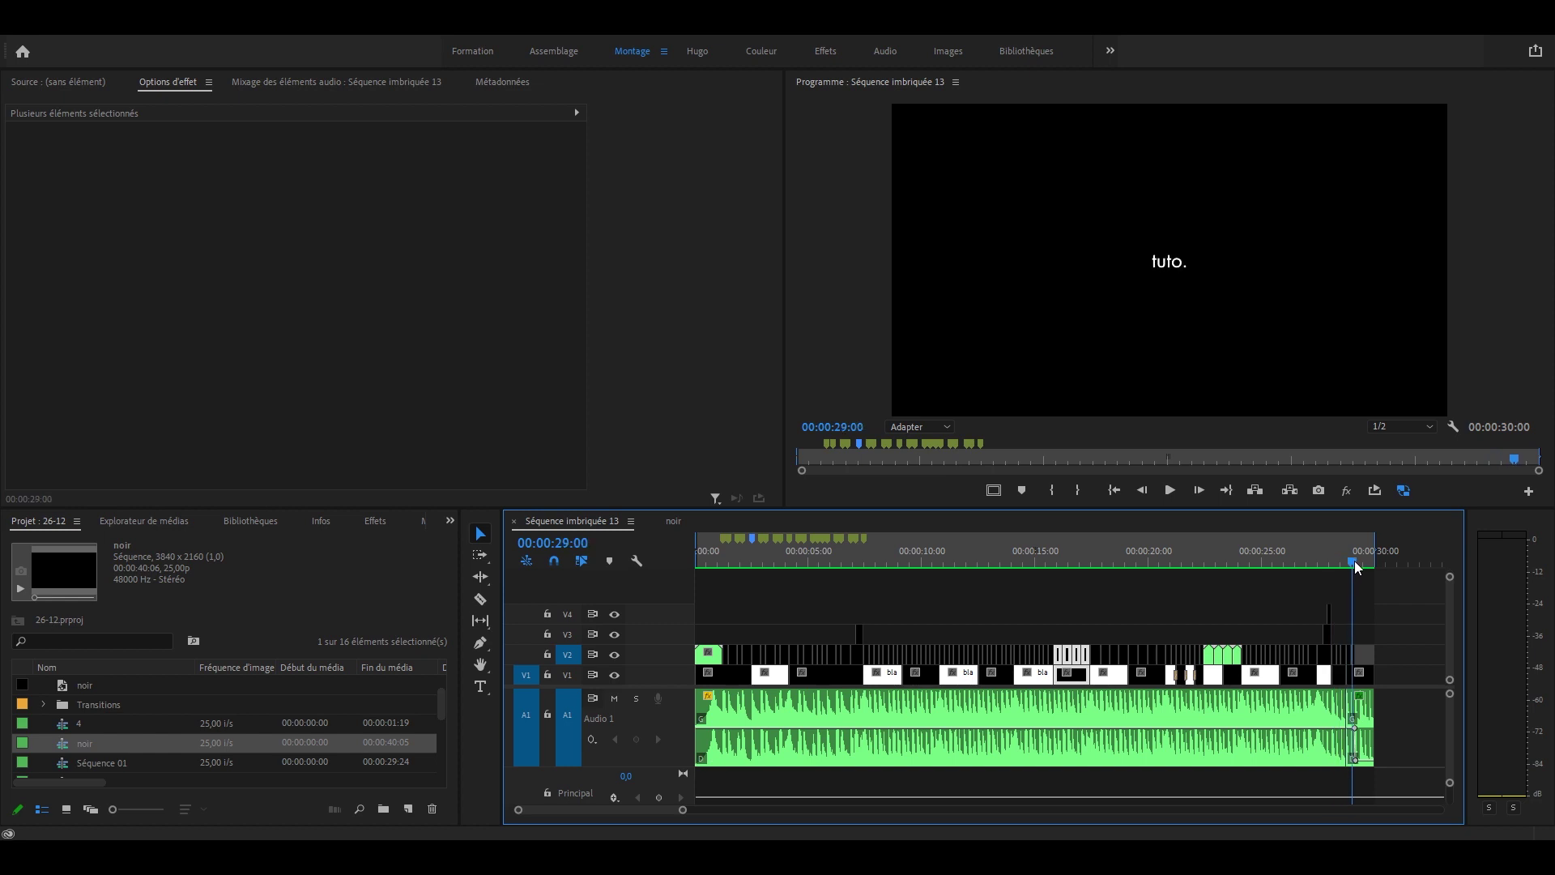
click(1396, 698)
drag(964, 555, 958, 565)
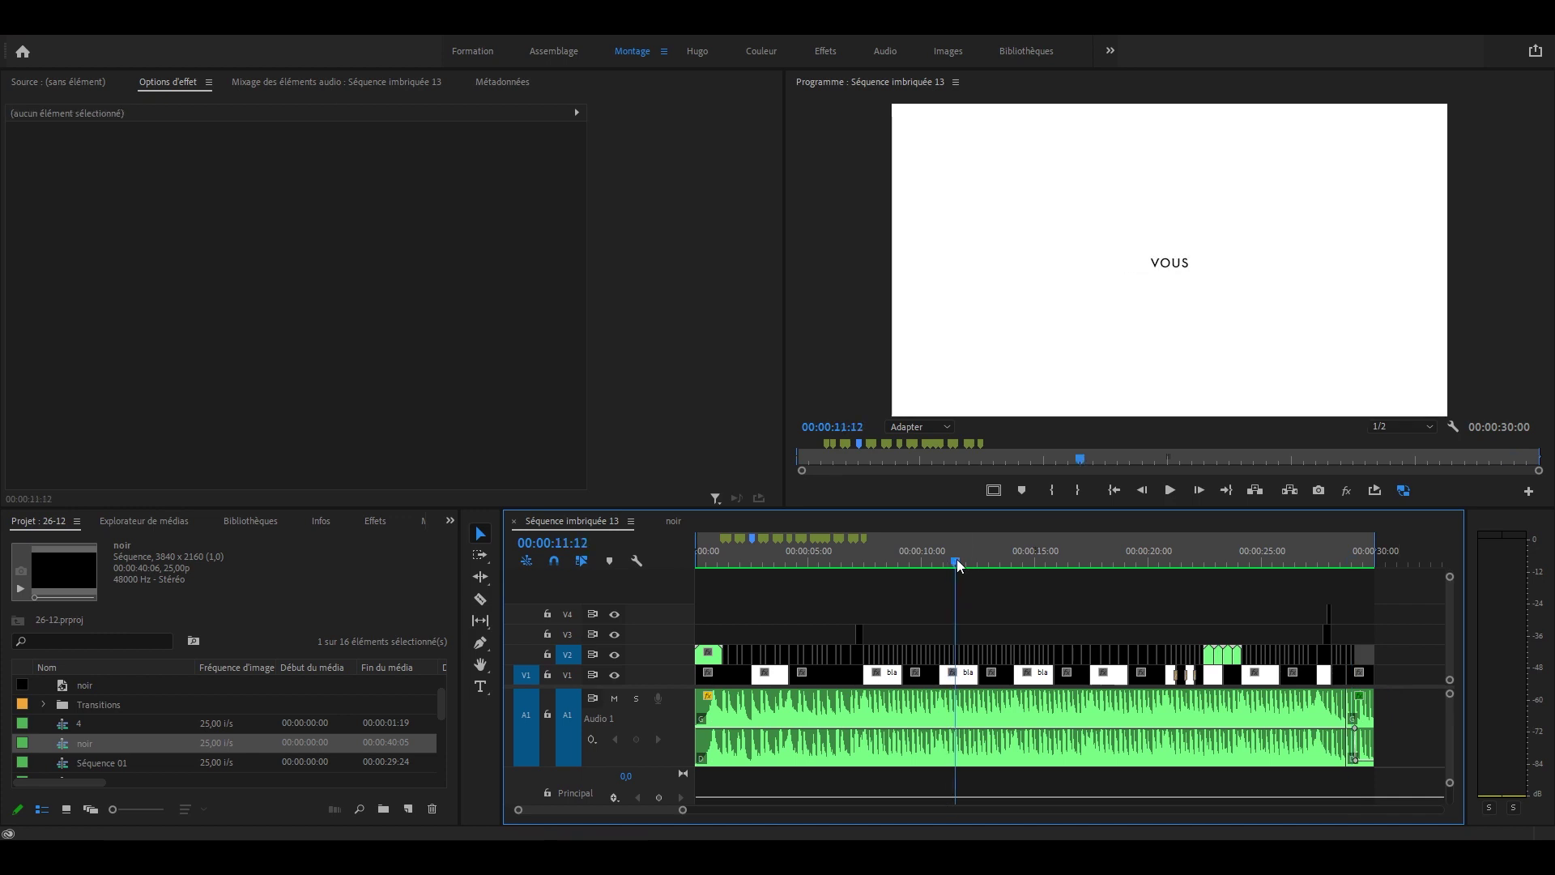